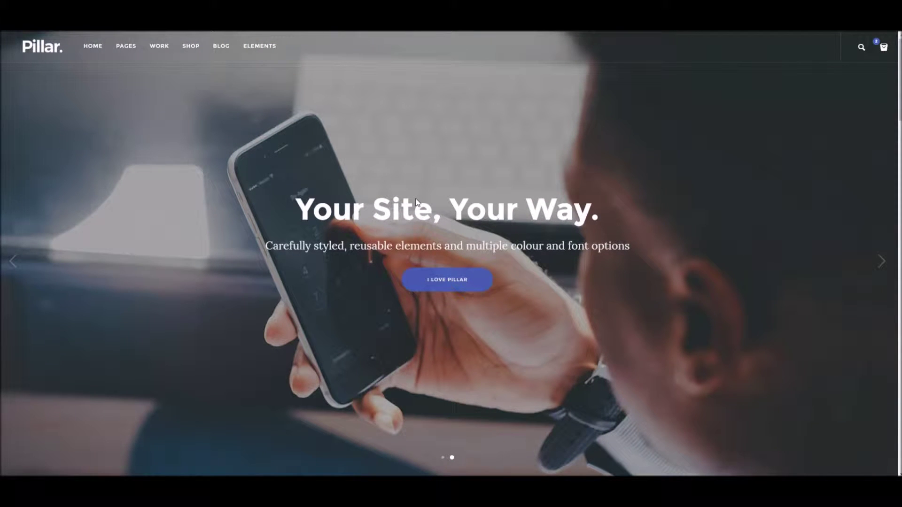
Step: Look over the Pillar demo home page from the hero slider down to the team photos
scroll(272, 197, down, 6)
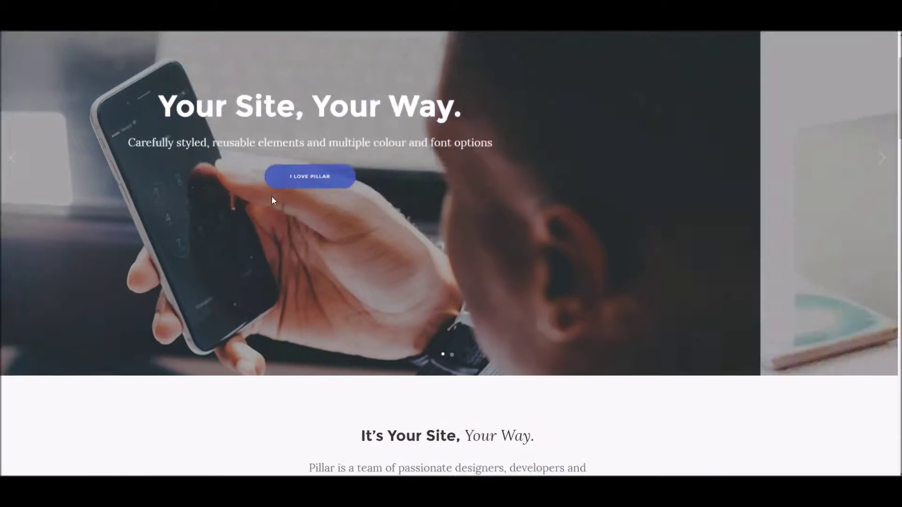
scroll(384, 268, down, 2)
scroll(383, 266, down, 8)
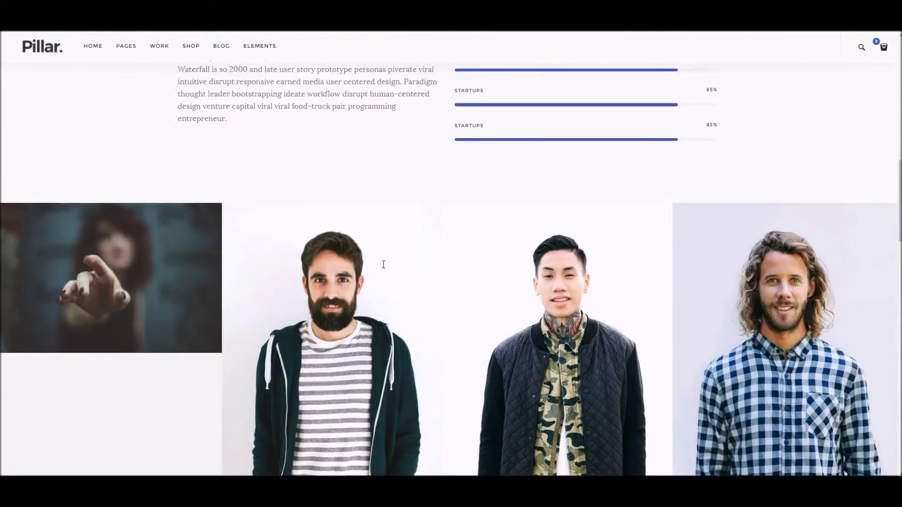
scroll(382, 264, up, 5)
scroll(384, 260, up, 4)
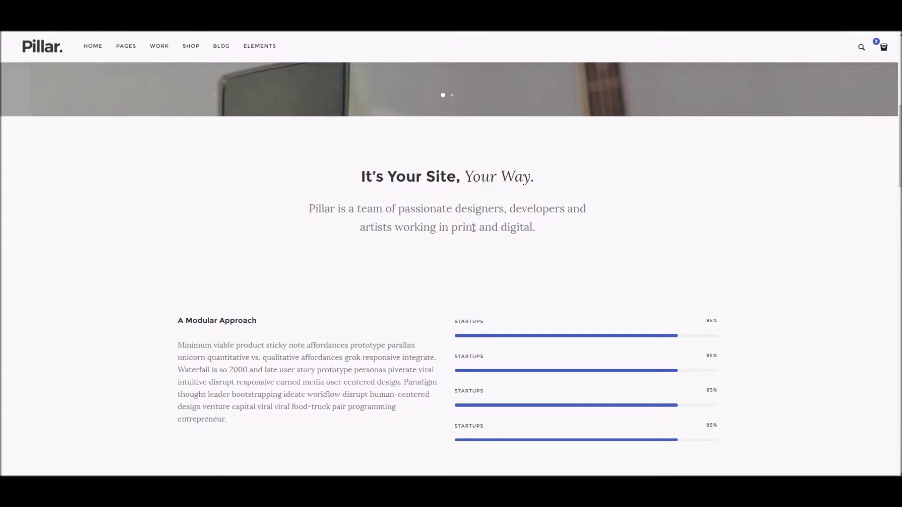
scroll(473, 230, down, 5)
scroll(474, 238, up, 8)
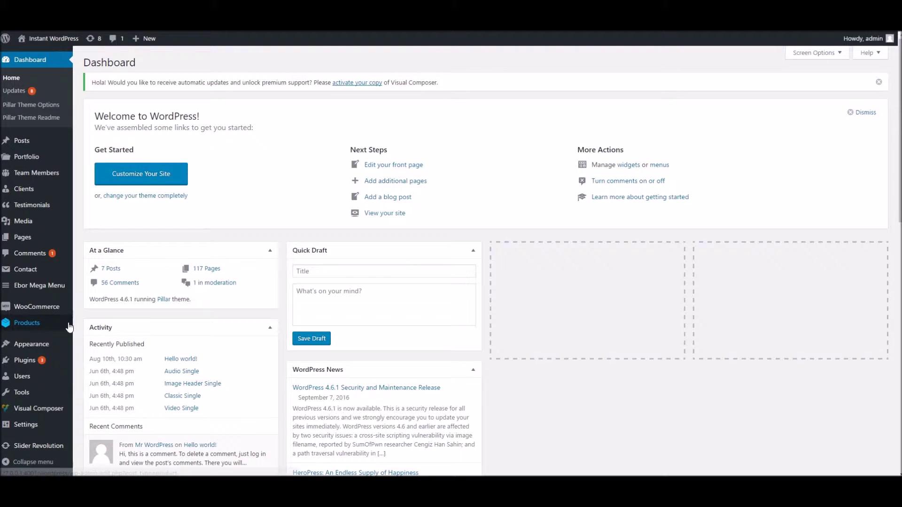
Step: Open the theme customizer's Typography section within Pillar: Advanced Styling Settings
mouse_move(64, 335)
click(94, 358)
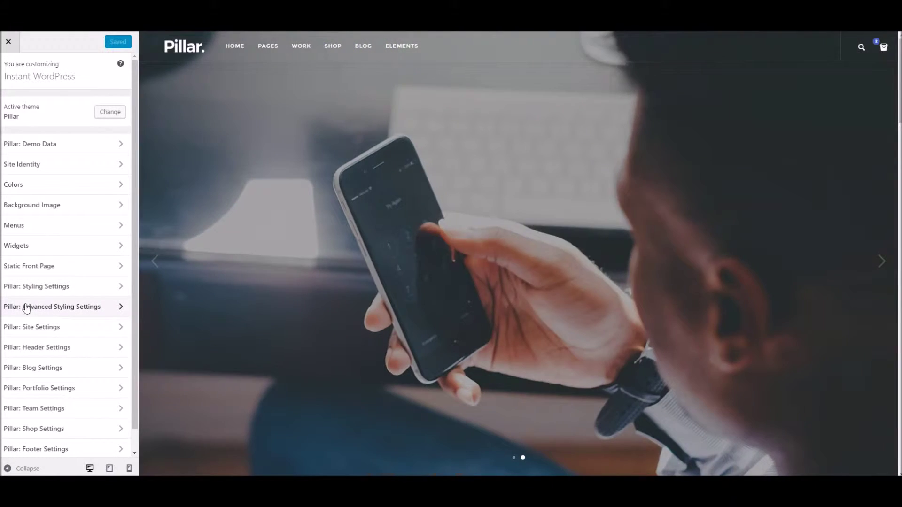
click(43, 312)
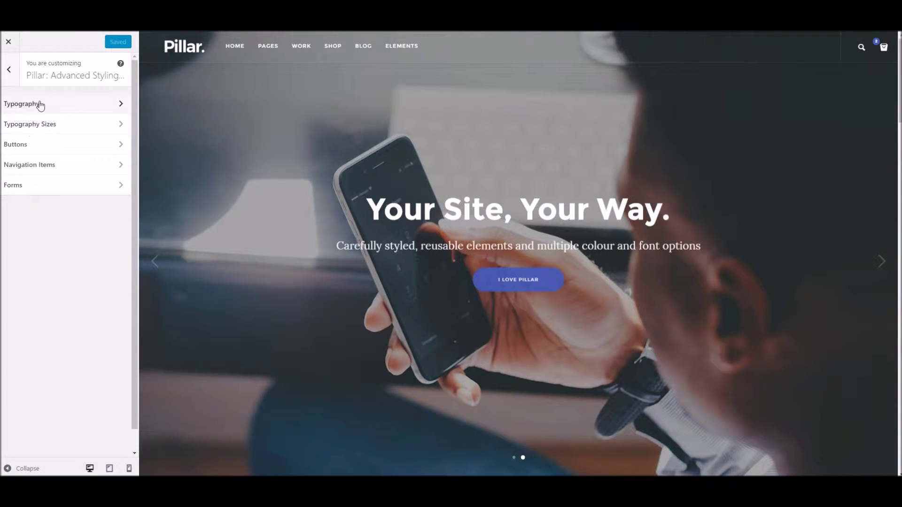
click(63, 104)
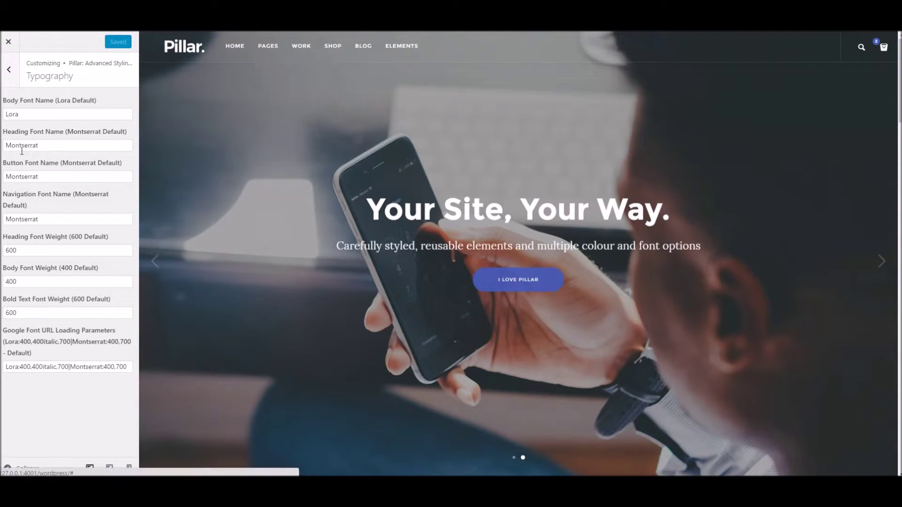
Step: Search the web for "google fonts", open the Google Fonts site and browse its directory of font families
key(ctrl+t)
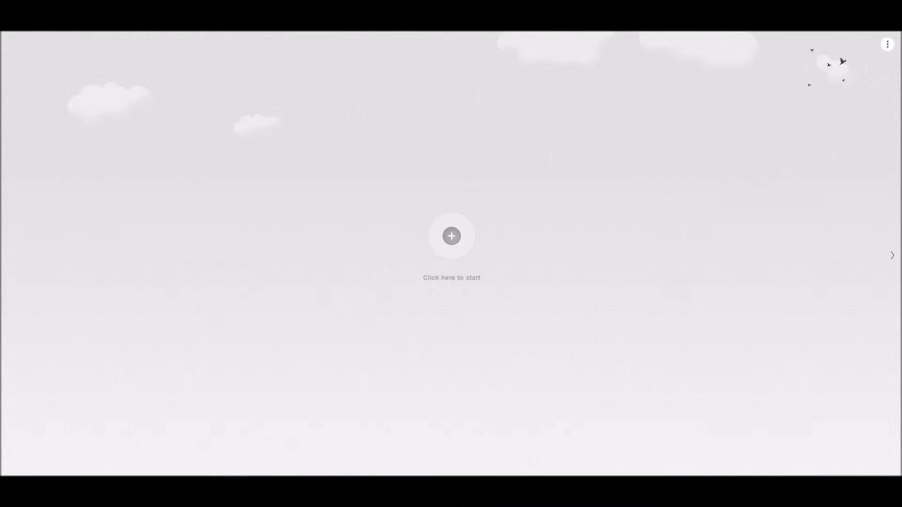
text(f)
key(BackSpace)
text(google fonts)
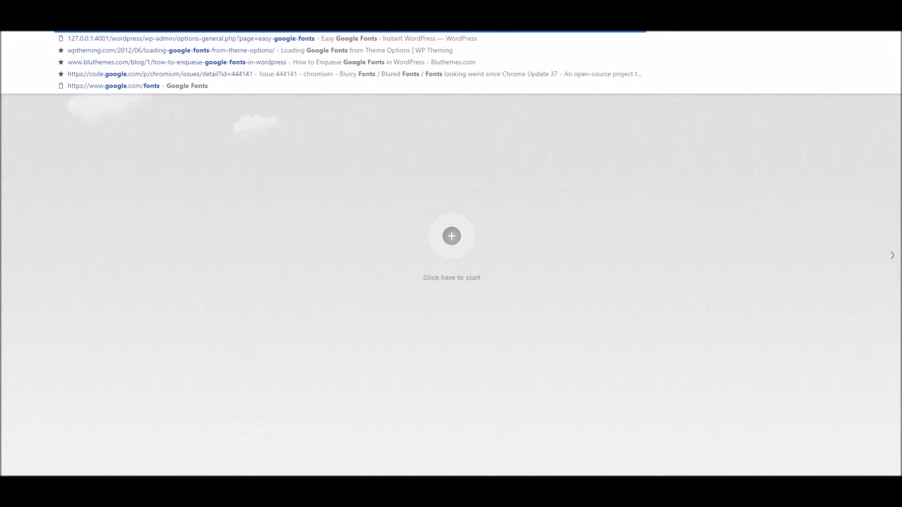
key(Return)
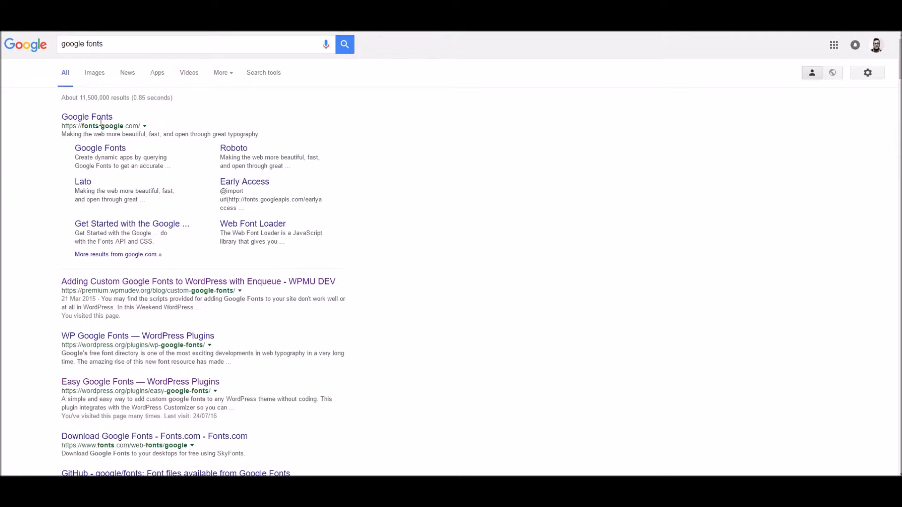
click(99, 116)
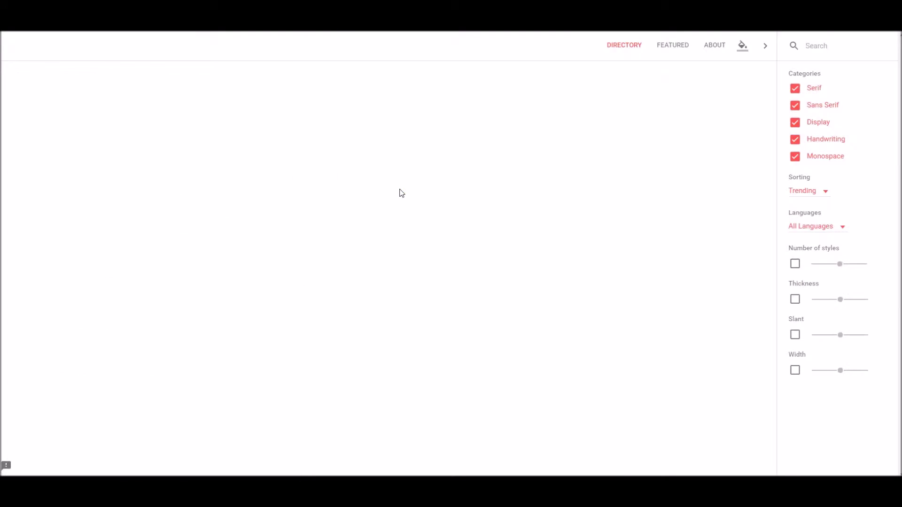
scroll(478, 216, down, 15)
scroll(466, 258, up, 8)
scroll(423, 263, up, 5)
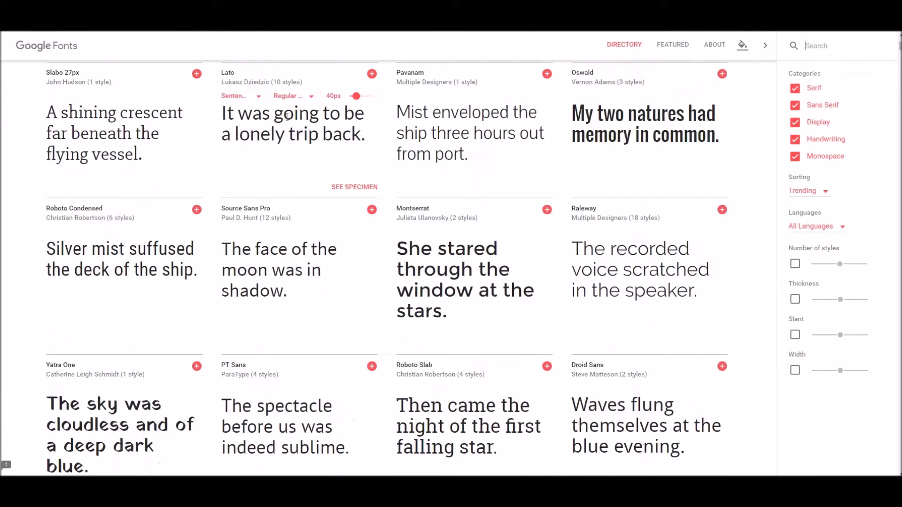
scroll(373, 268, up, 4)
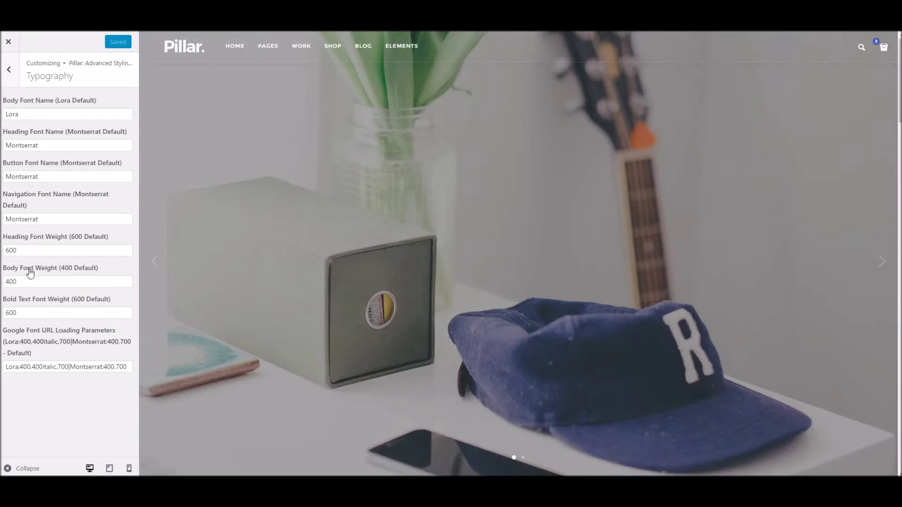
Step: Set the body font weight to 700 and publish the change
double_click(33, 251)
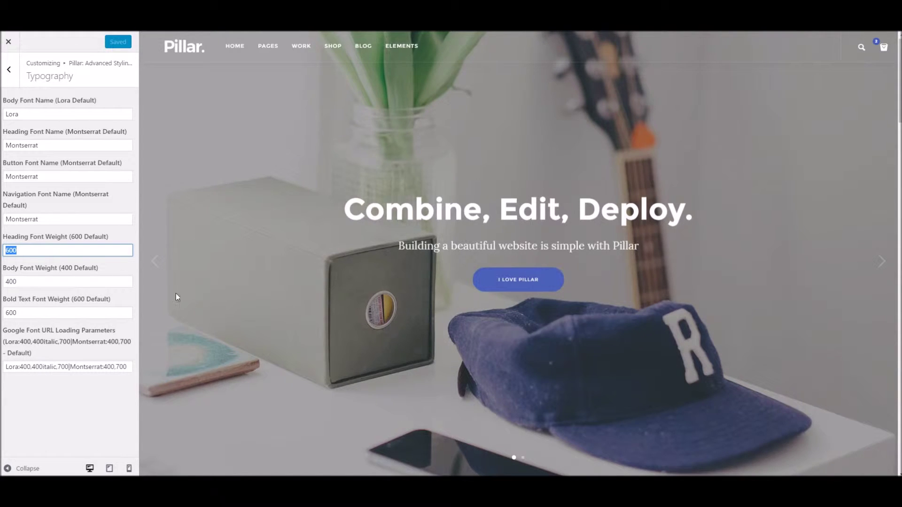
scroll(289, 337, down, 10)
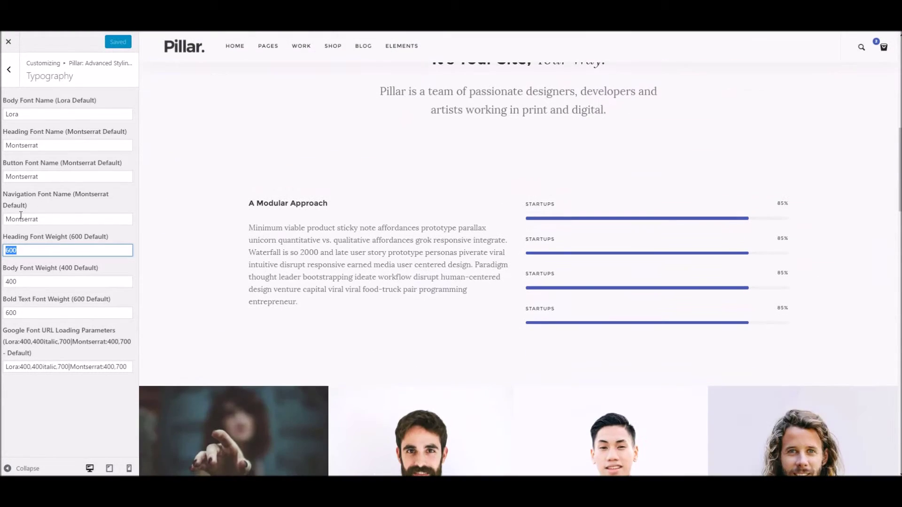
drag(17, 281, 4, 282)
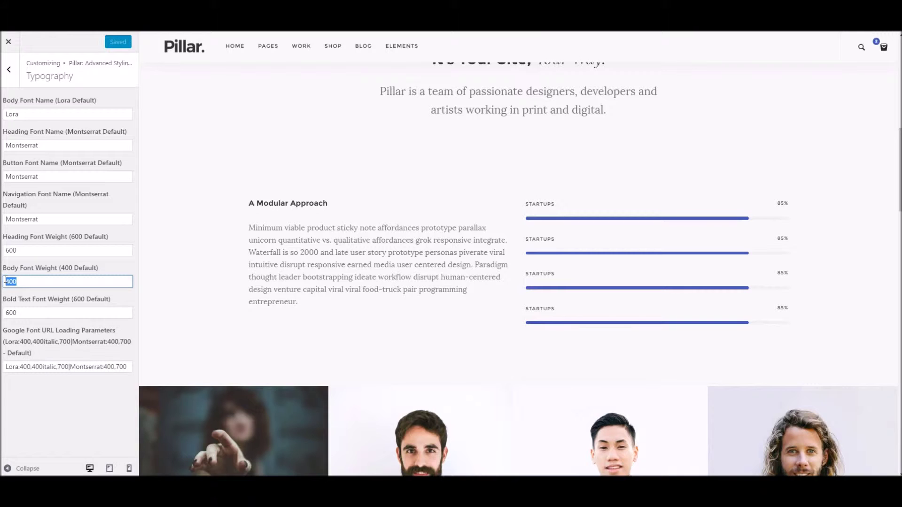
text(700)
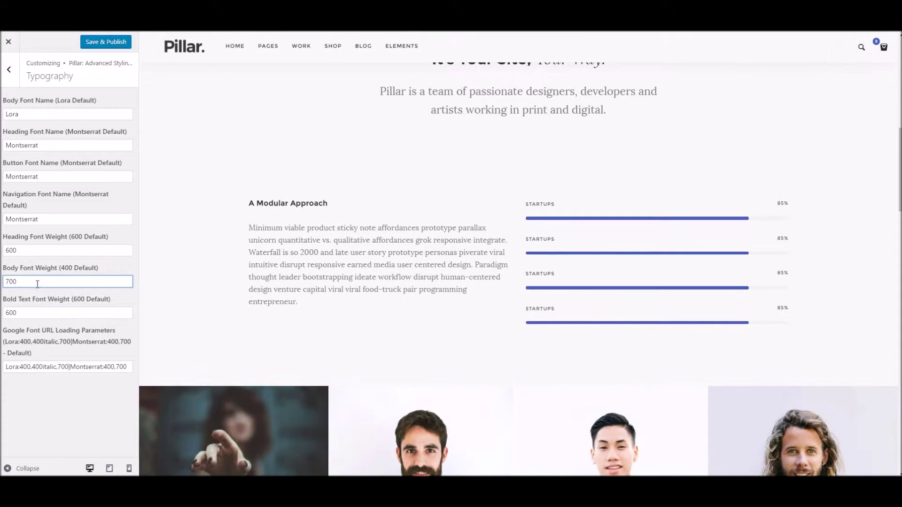
click(106, 42)
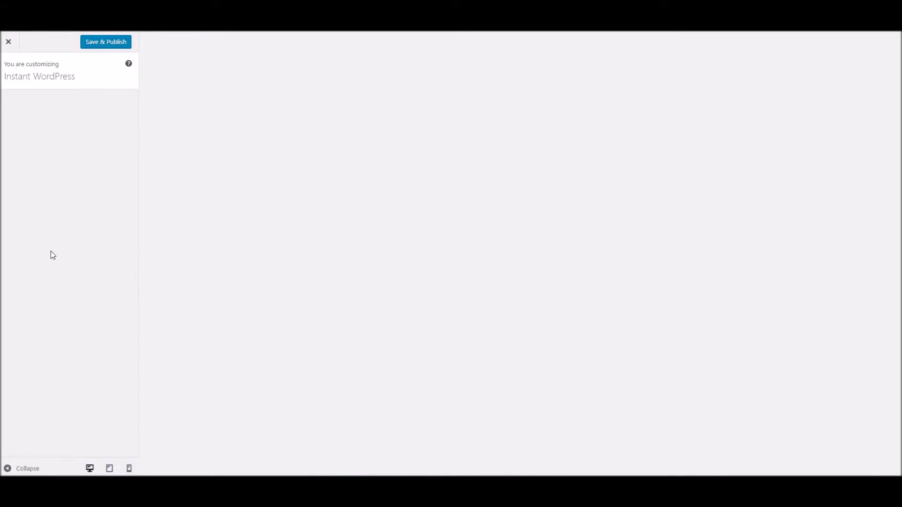
Step: Reopen the advanced Typography settings and examine the weight of the "A Modular Approach" paragraph in the site preview
click(94, 305)
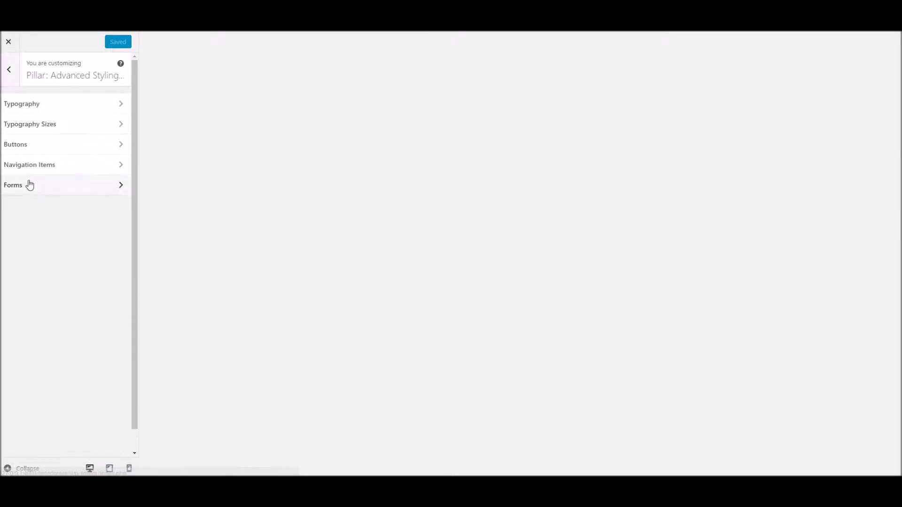
click(57, 107)
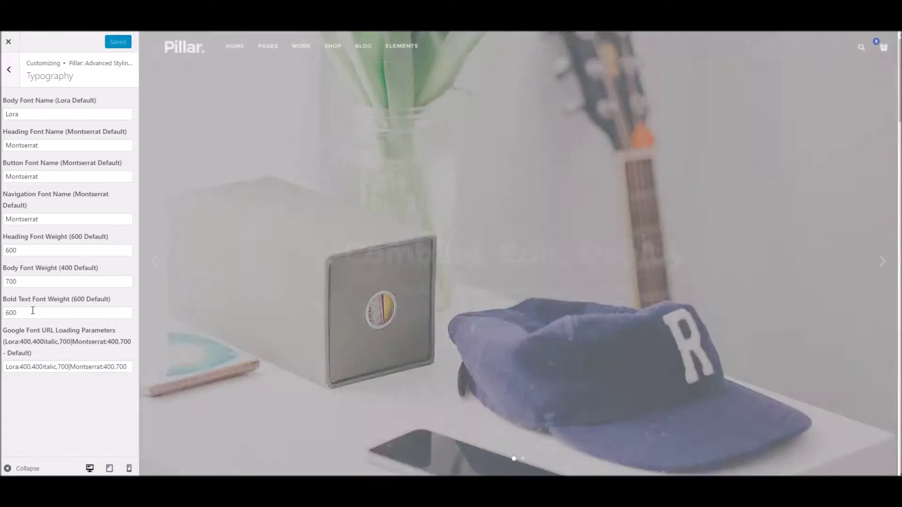
scroll(331, 314, down, 10)
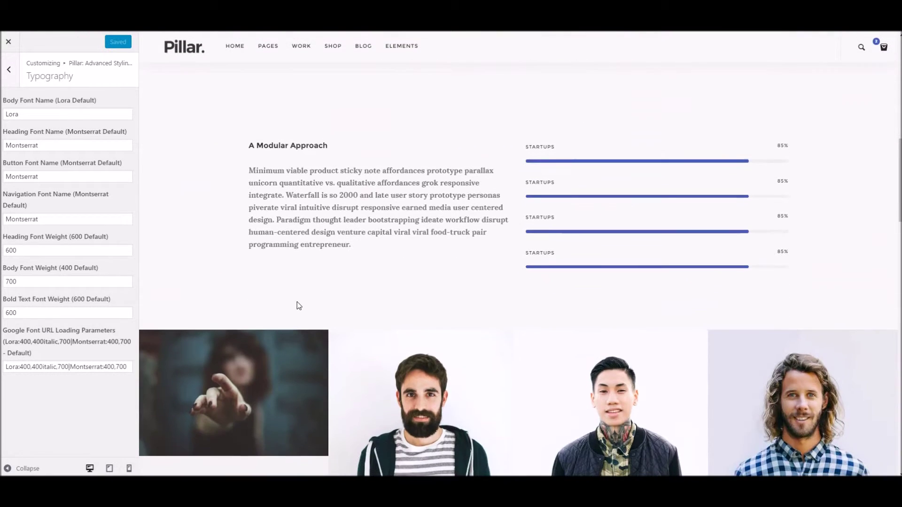
drag(254, 170, 345, 232)
click(345, 232)
drag(253, 169, 346, 232)
click(314, 220)
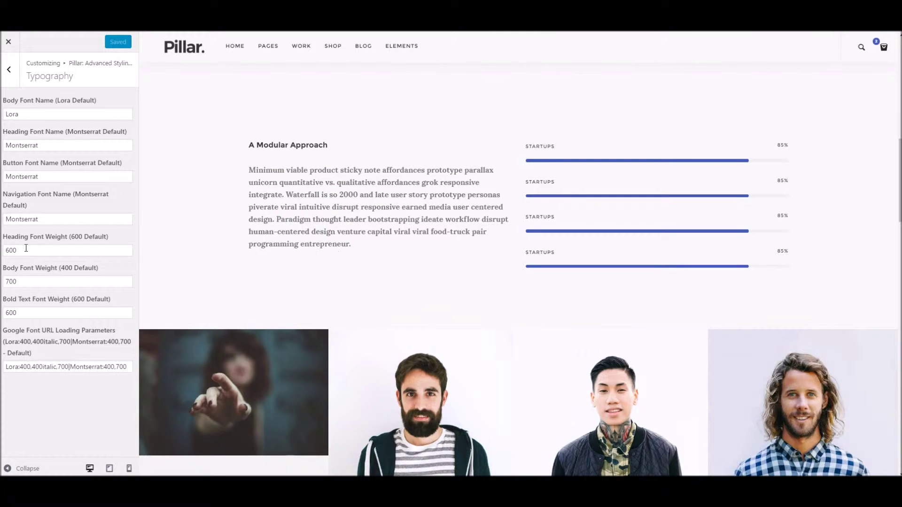
drag(255, 172, 305, 220)
click(304, 219)
Step: Set the body font weight to 400 and open the Typography Sizes settings
double_click(30, 282)
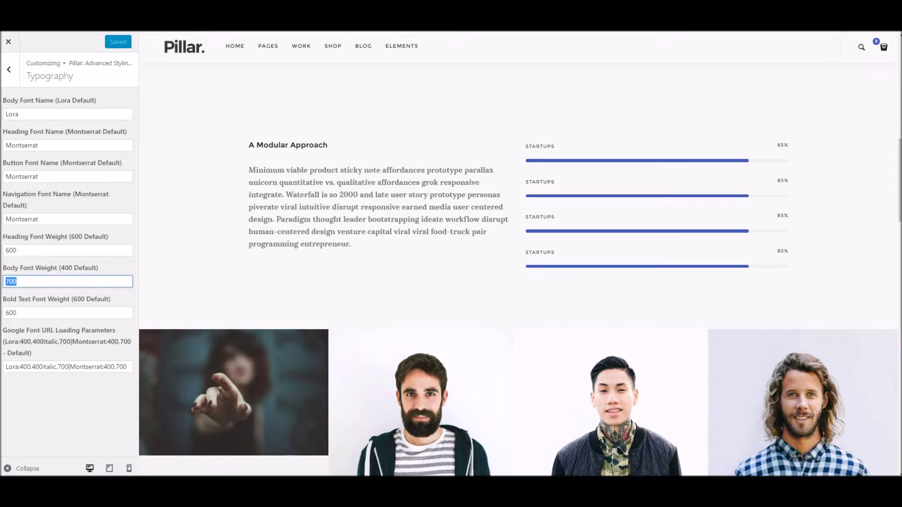
text(800)
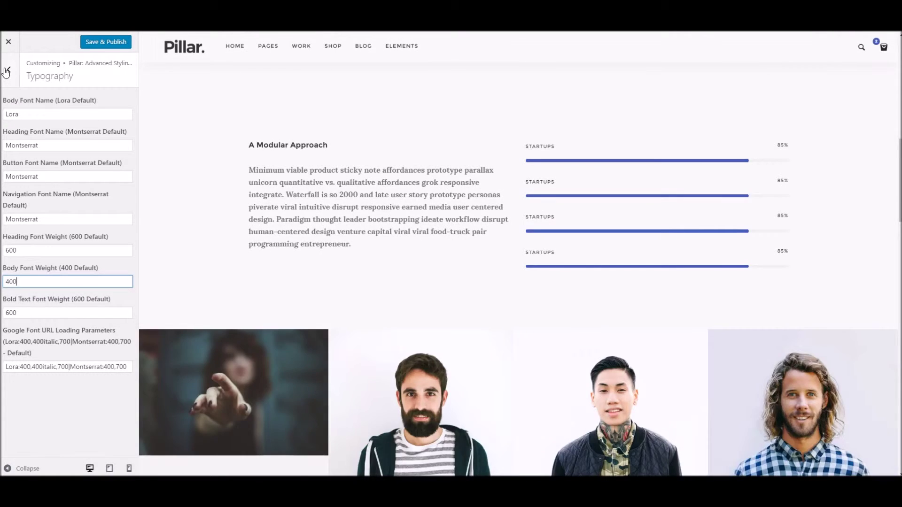
click(9, 69)
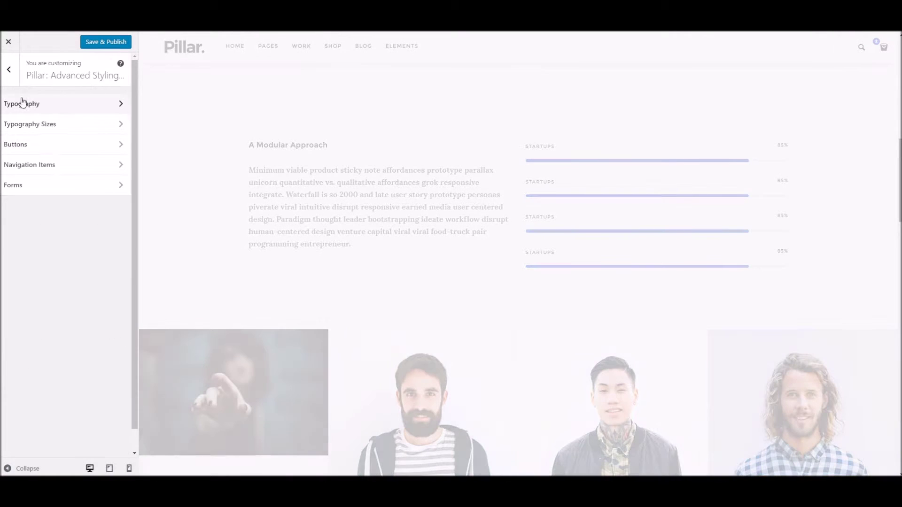
click(47, 125)
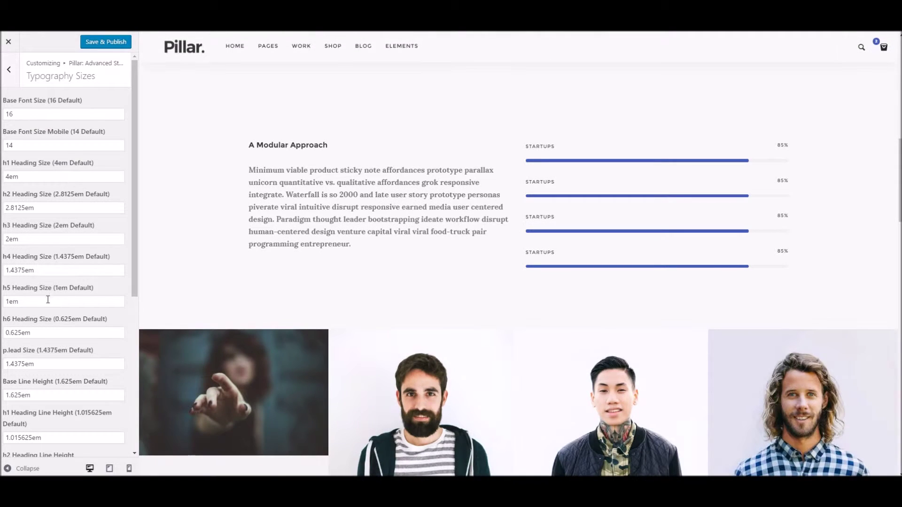
Step: Set the base font size to 20 and the mobile base font size to 30
scroll(63, 240, down, 6)
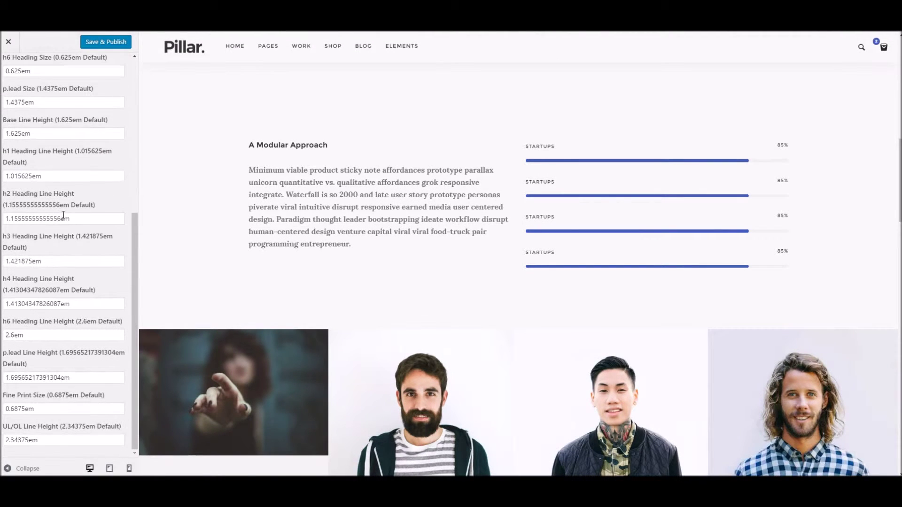
scroll(60, 358, up, 6)
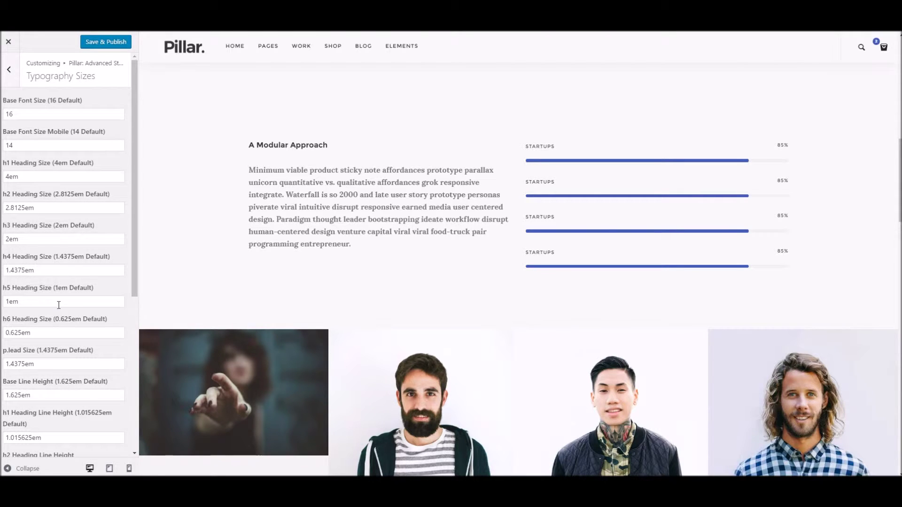
double_click(32, 115)
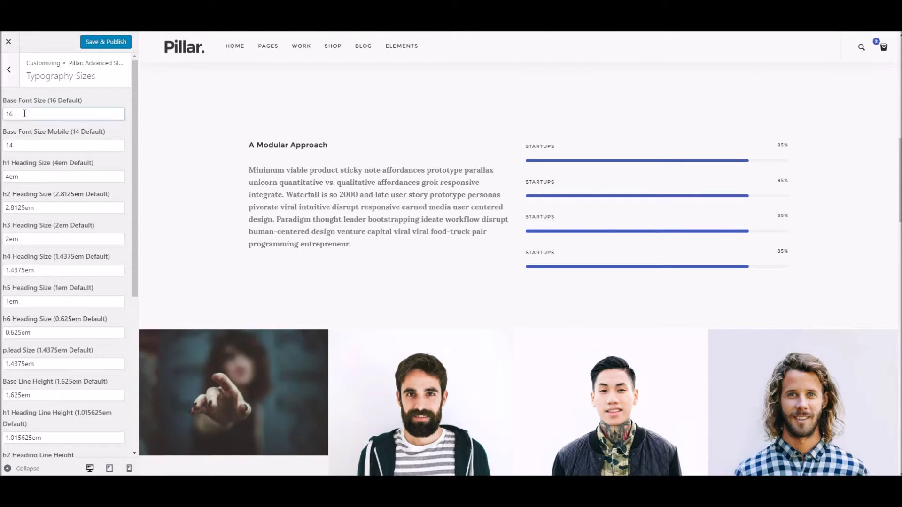
text(20)
double_click(40, 150)
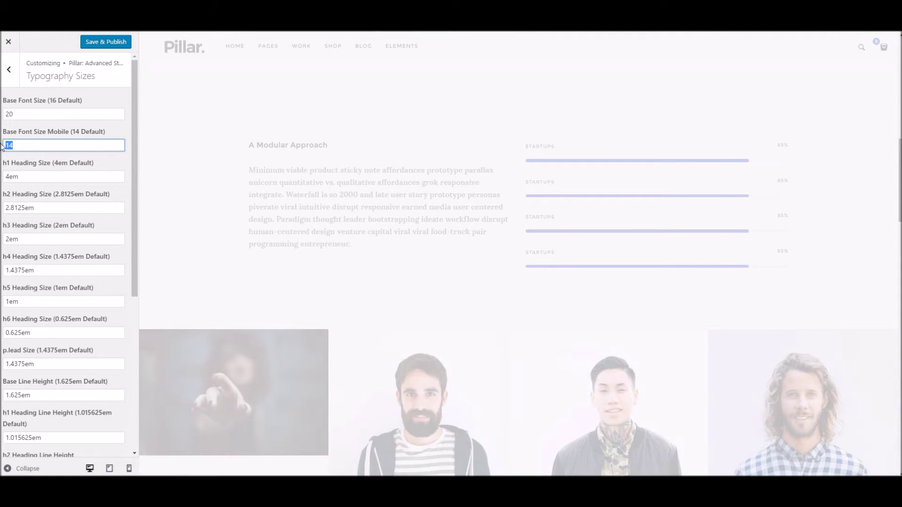
text(30)
Step: Set the h1 heading size to 6em and the h2 heading size to 4em
drag(8, 177, 4, 177)
text(6)
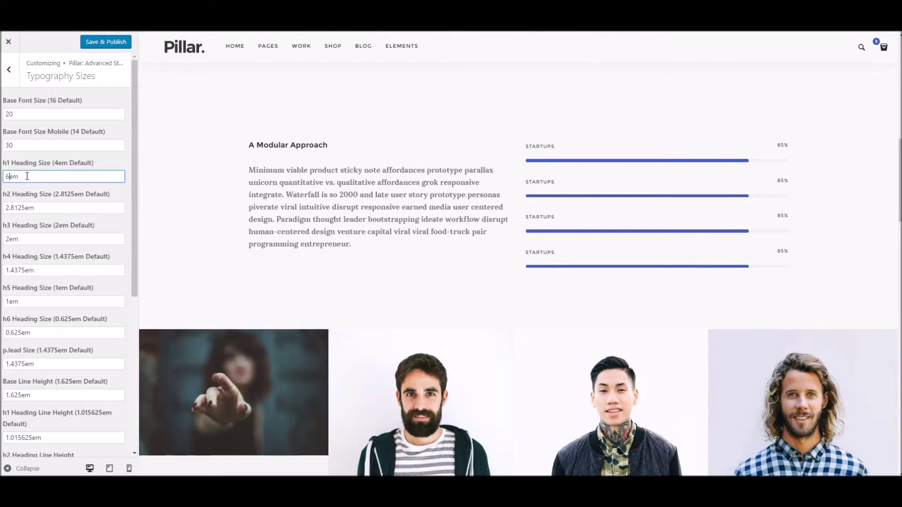
click(25, 207)
key(shift+Home)
text(4)
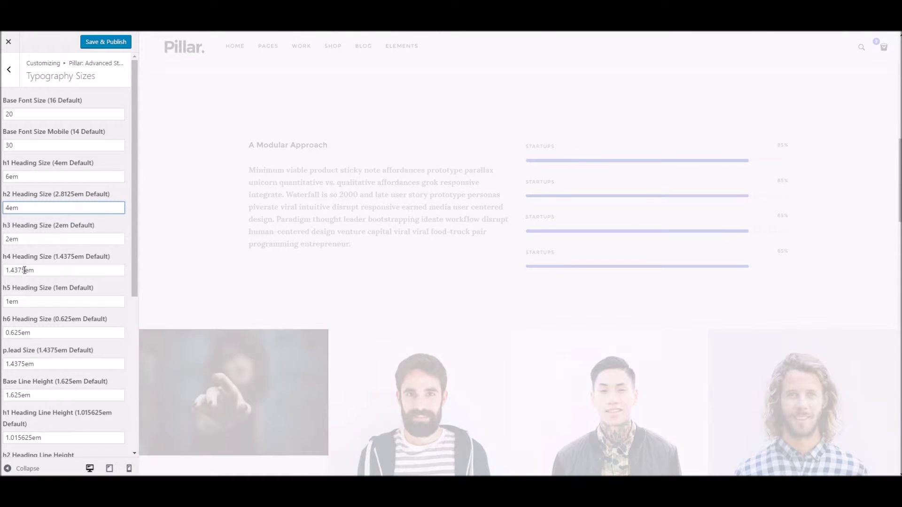
Step: Set the remaining heading sizes: h3 to 3em, h4 to 5em, h5 to 2em and h6 to 1.2em
drag(9, 239, 4, 242)
drag(25, 270, 5, 271)
text(5)
drag(8, 301, 4, 302)
text(2)
drag(26, 332, 4, 333)
text(1.2)
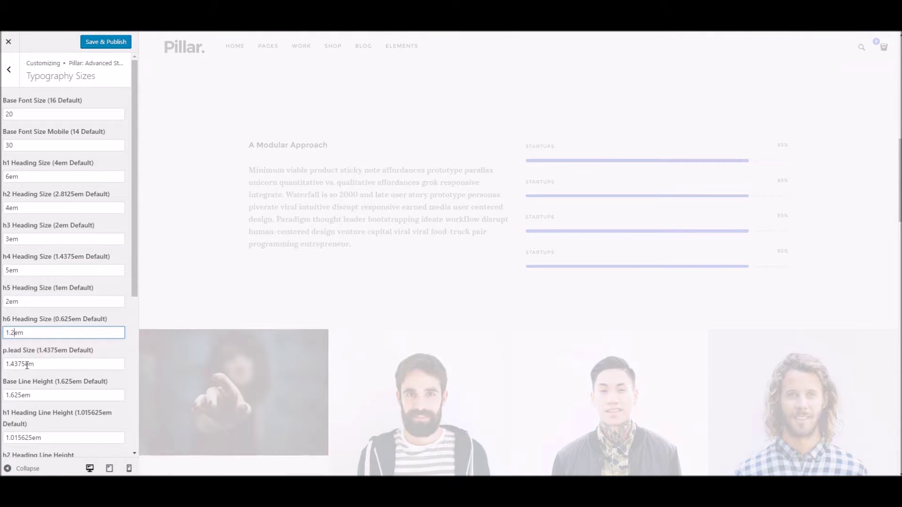
Step: Review the line height settings and publish the typography changes
scroll(62, 378, down, 4)
scroll(56, 371, up, 5)
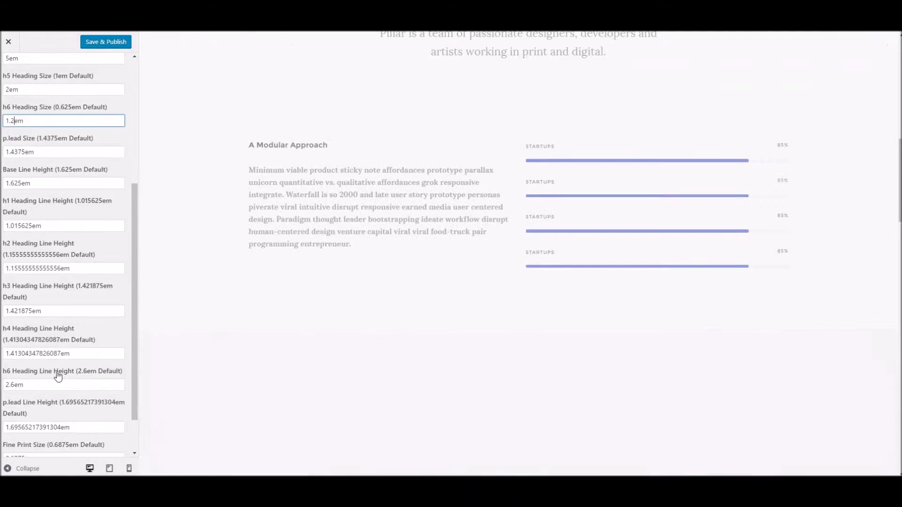
click(106, 43)
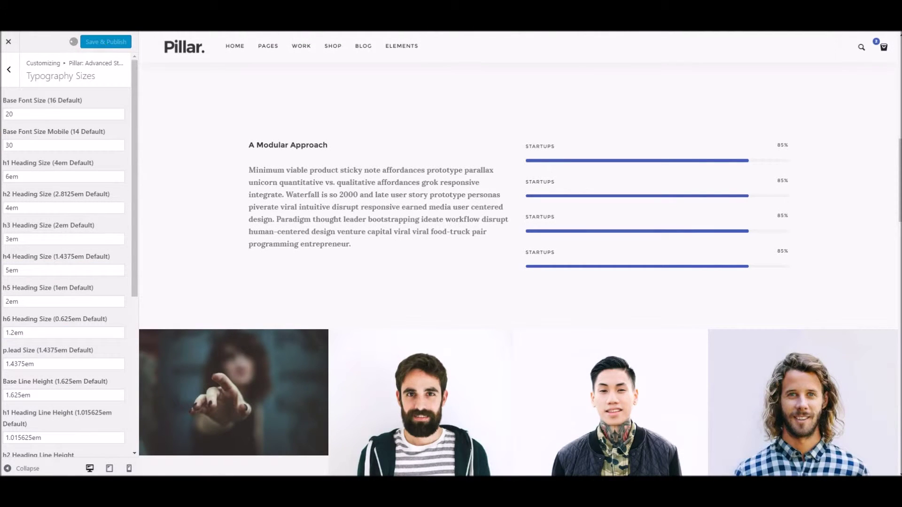
Step: Reload the customizer and reopen the theme's typography size settings
right_click(251, 32)
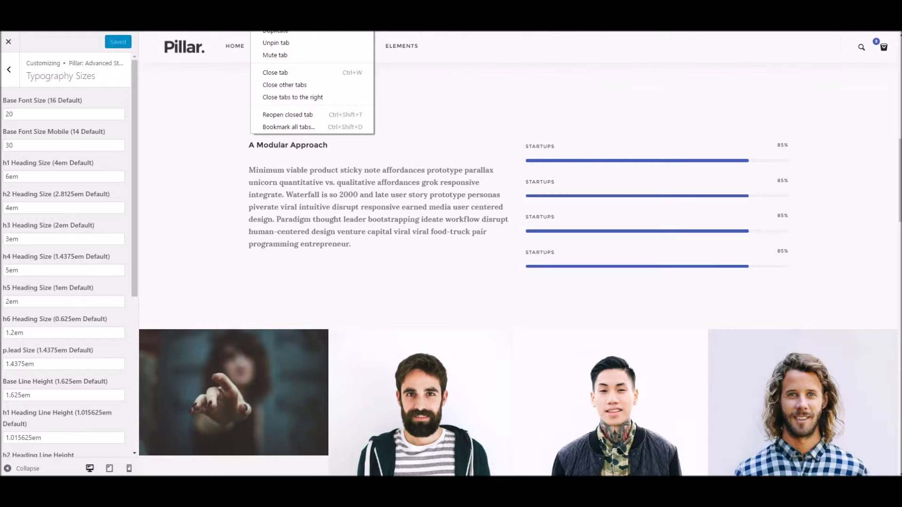
key(Escape)
right_click(258, 31)
key(Escape)
mouse_move(268, 45)
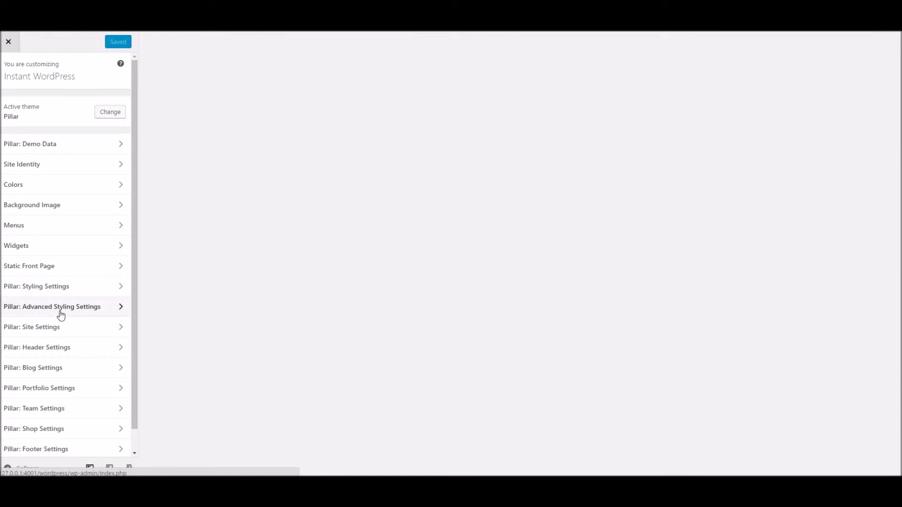
click(61, 314)
click(49, 124)
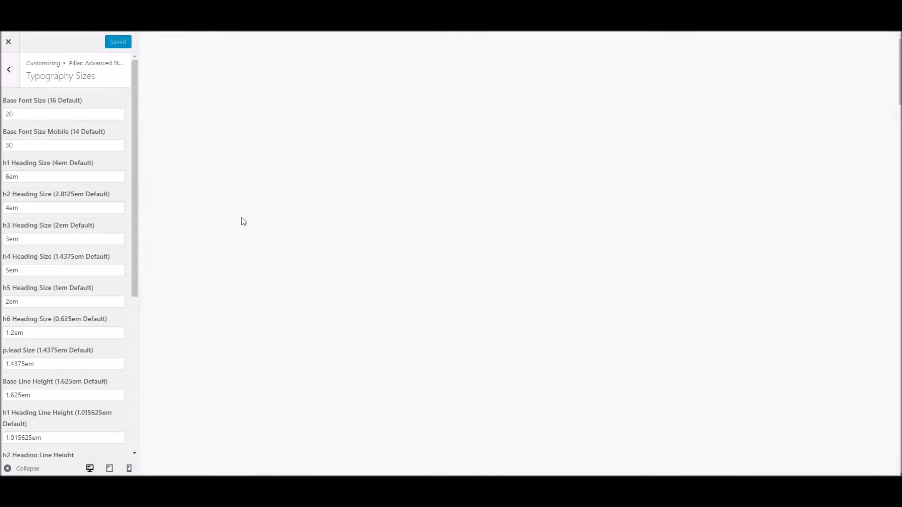
Step: Examine the hero slider, section headings, body paragraph and progress bar labels in the homepage preview with the published text sizes
scroll(438, 185, down, 10)
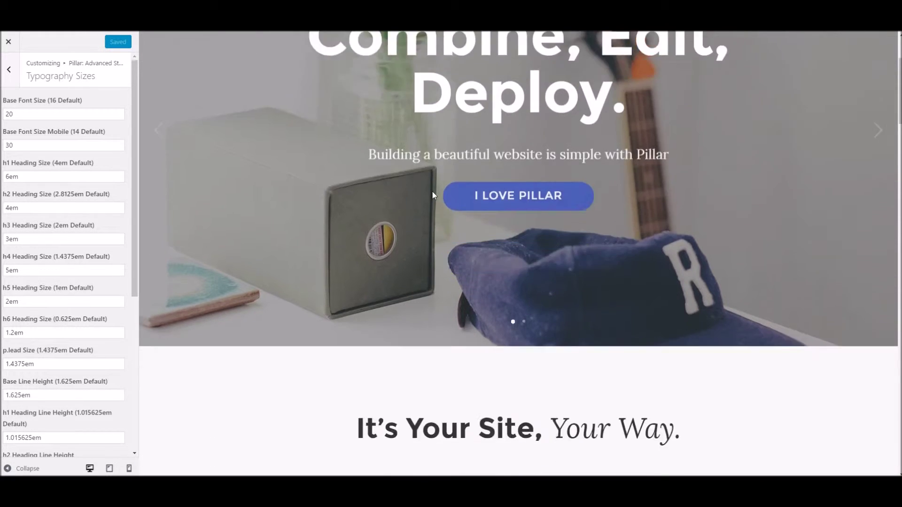
mouse_move(308, 305)
mouse_down()
mouse_move(392, 366)
mouse_move(312, 305)
mouse_up()
scroll(498, 254, down, 3)
scroll(508, 254, down, 4)
scroll(501, 255, up, 15)
scroll(409, 253, up, 4)
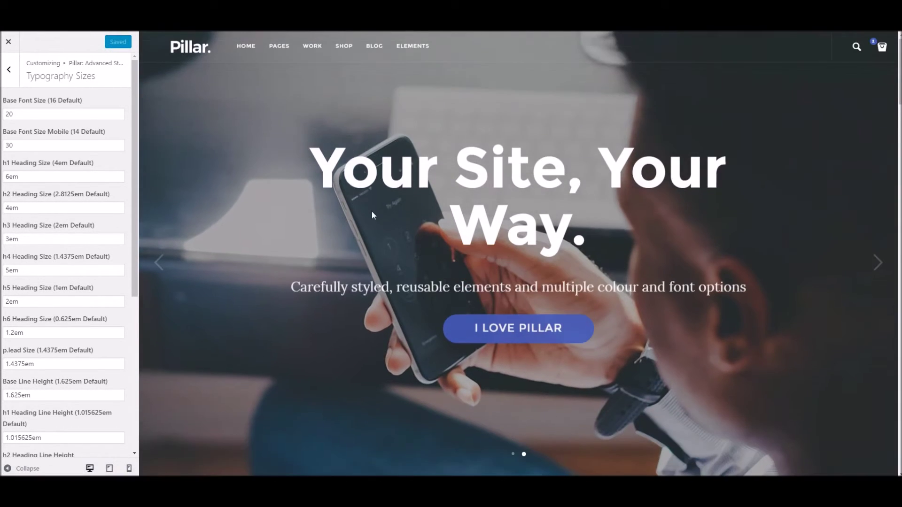
scroll(512, 242, down, 14)
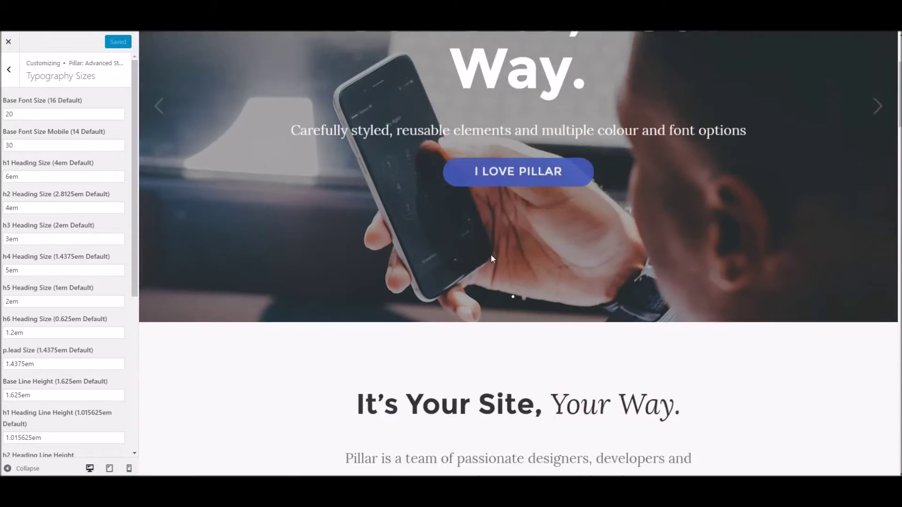
scroll(495, 252, up, 7)
scroll(495, 252, up, 7)
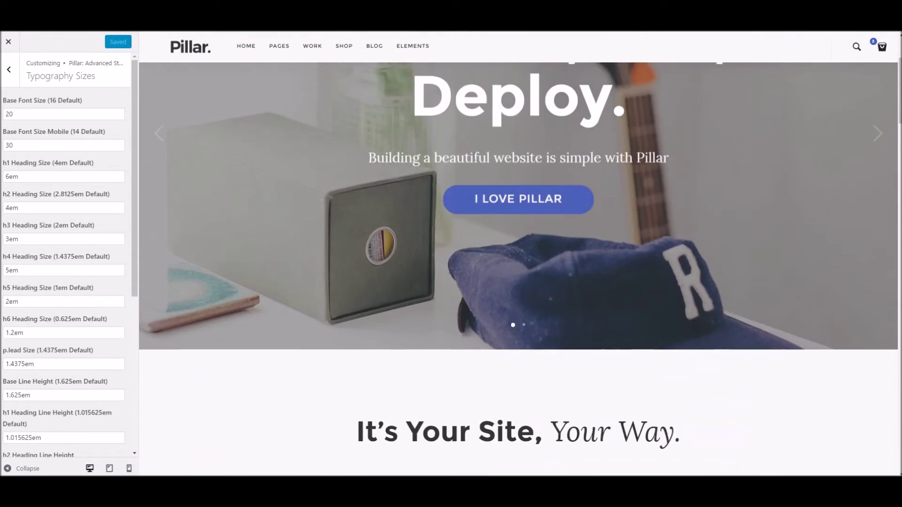
scroll(460, 232, down, 11)
scroll(460, 233, down, 4)
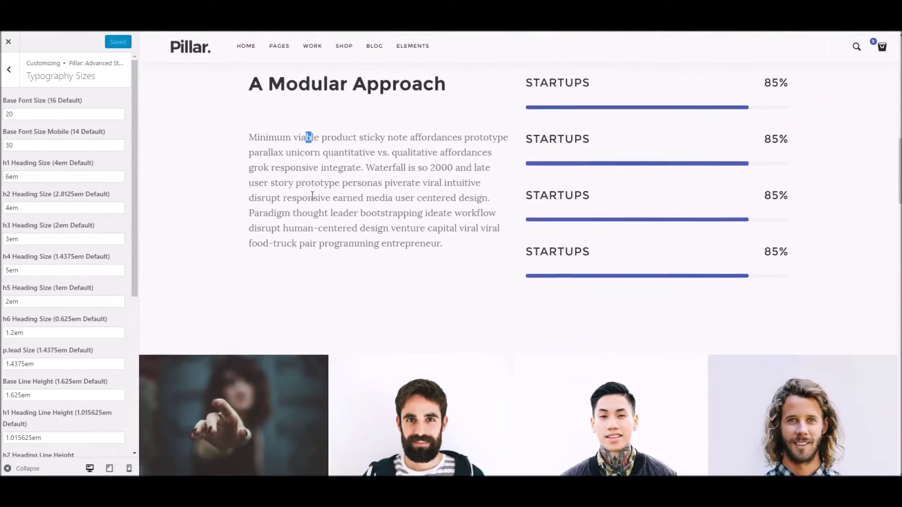
drag(259, 140, 423, 207)
click(259, 209)
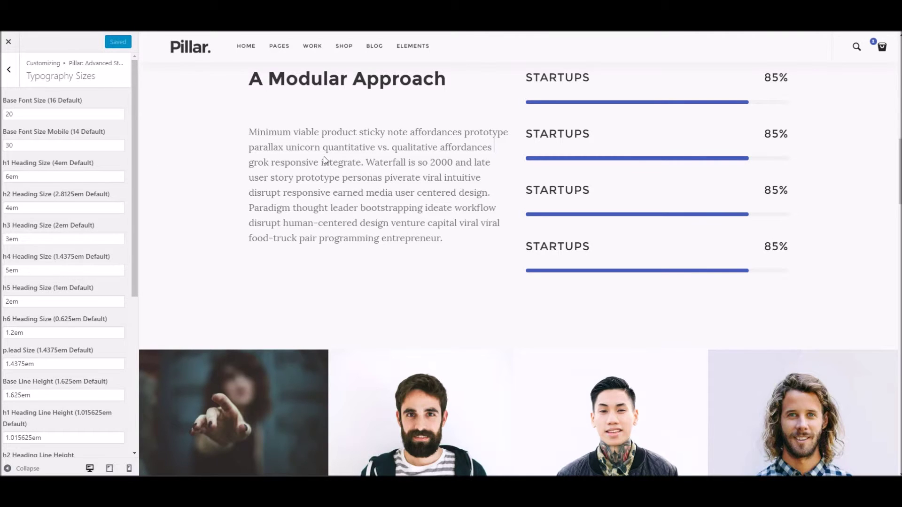
scroll(282, 204, down, 2)
scroll(282, 204, up, 6)
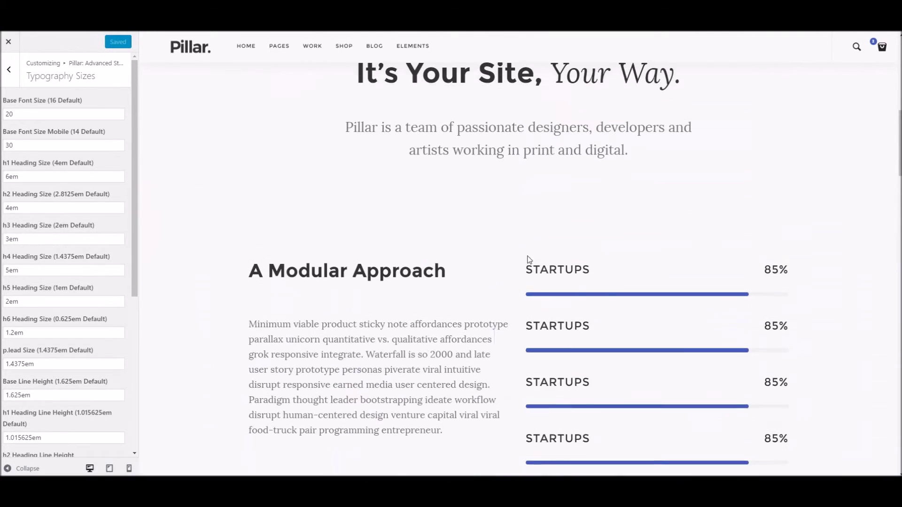
Step: In the advanced styling button settings, set the button border radius to 0px
click(9, 69)
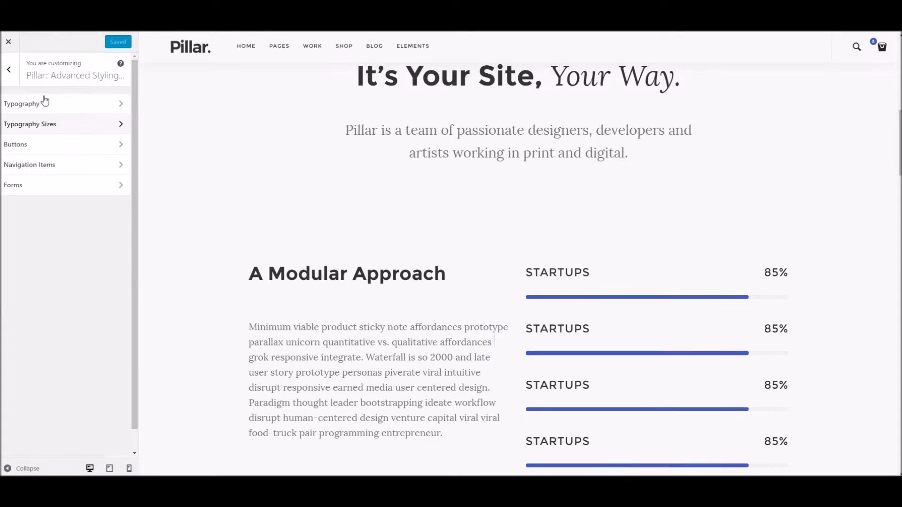
click(58, 141)
scroll(308, 214, down, 15)
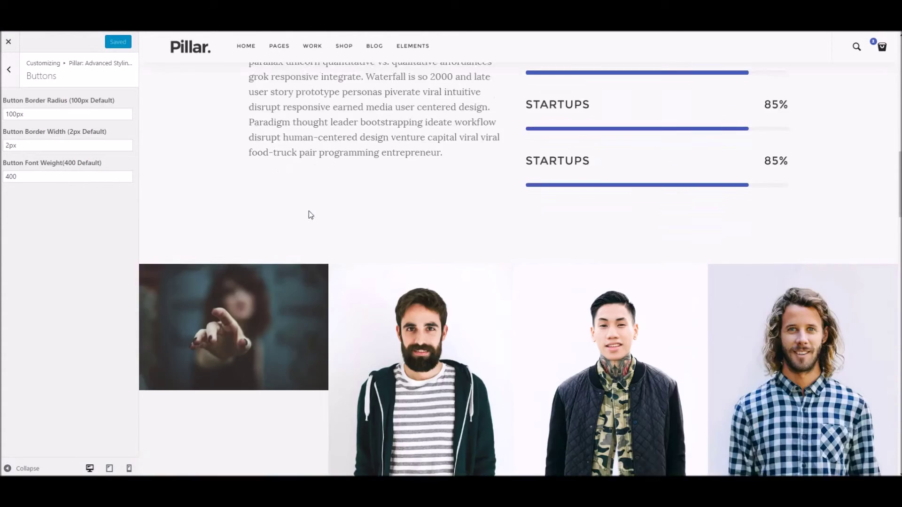
scroll(307, 212, down, 15)
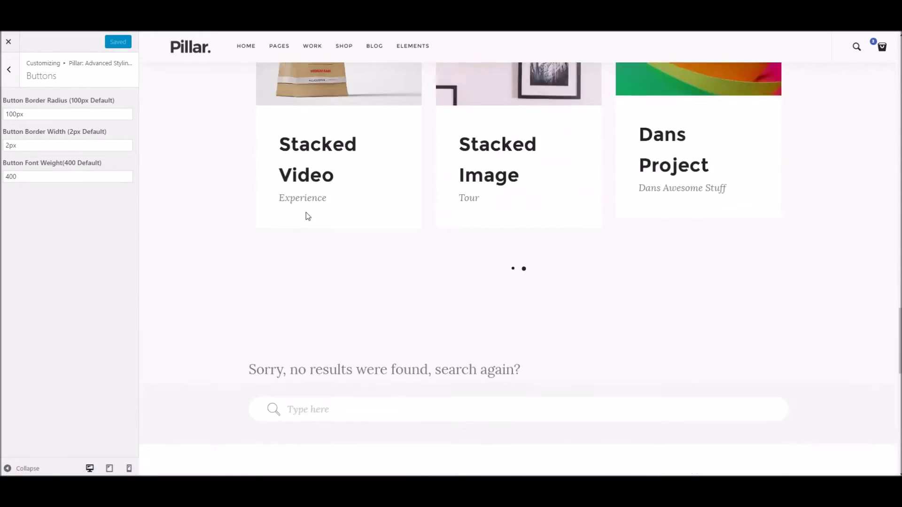
scroll(306, 216, down, 2)
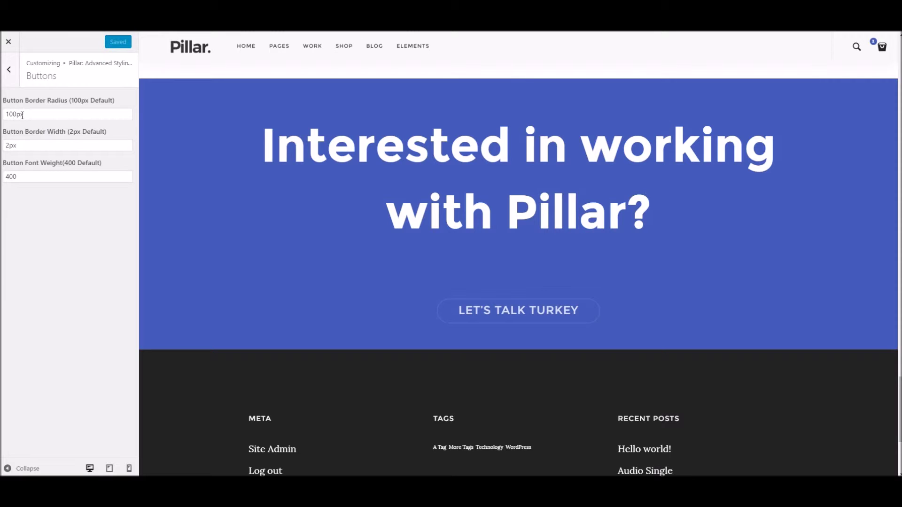
drag(14, 114, 4, 114)
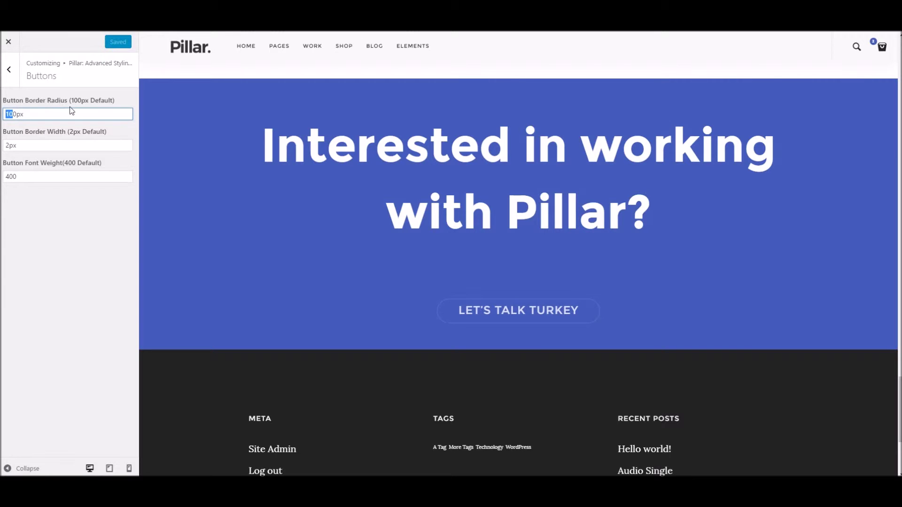
key(BackSpace)
Step: Set the button border width to 10px and the button font weight to 700, and publish the changes
click(4, 147)
text(10)
key(Tab)
text(700)
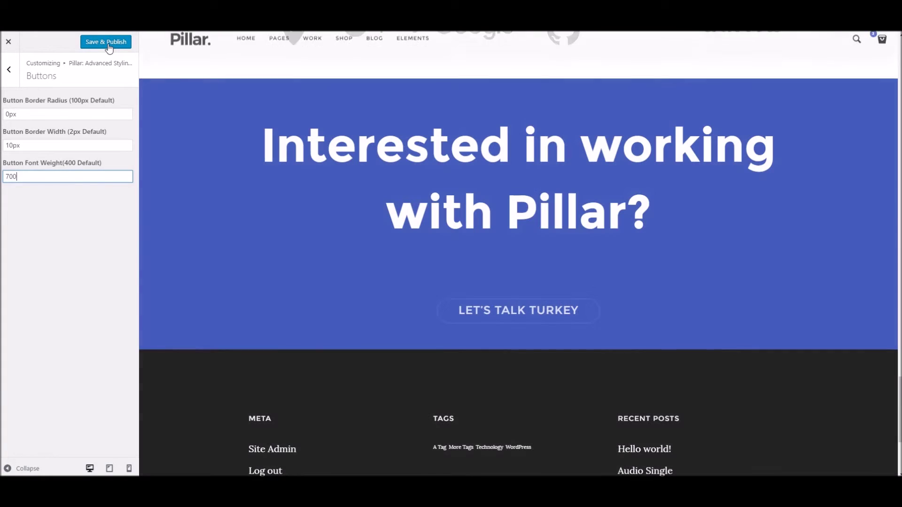
click(109, 45)
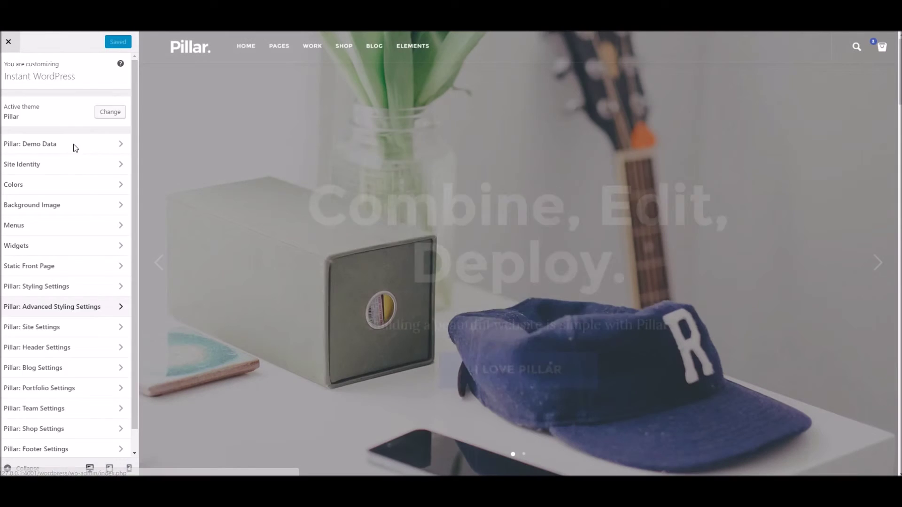
Step: Examine the restyled buttons in the homepage preview, from the hero slider to the call-to-action, along with their advanced styling settings
click(88, 314)
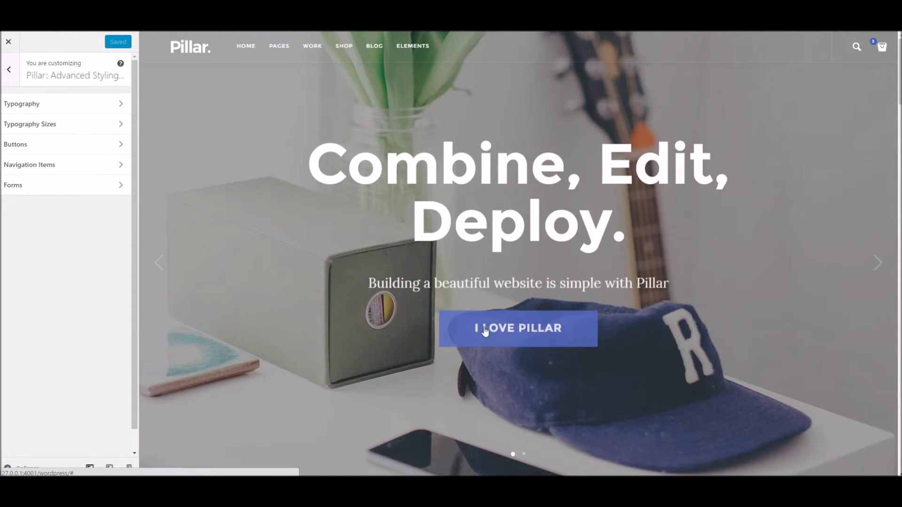
scroll(469, 334, down, 10)
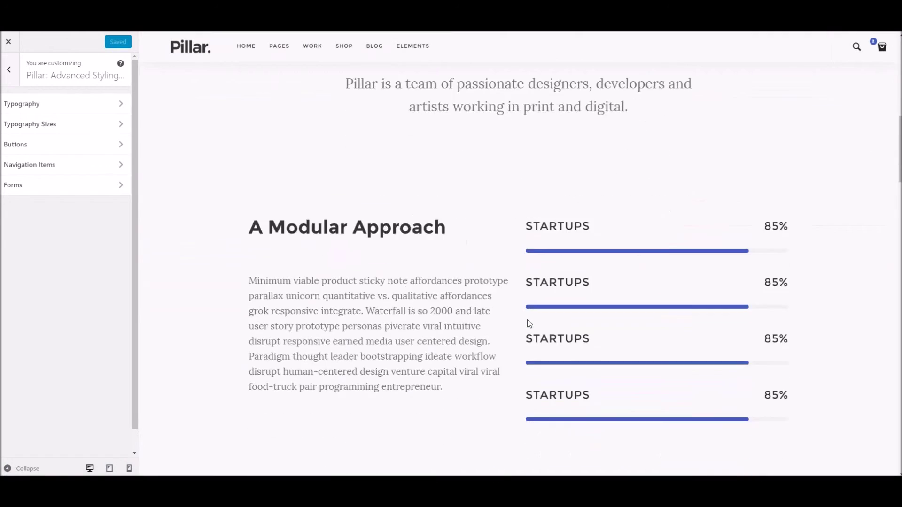
scroll(530, 323, down, 15)
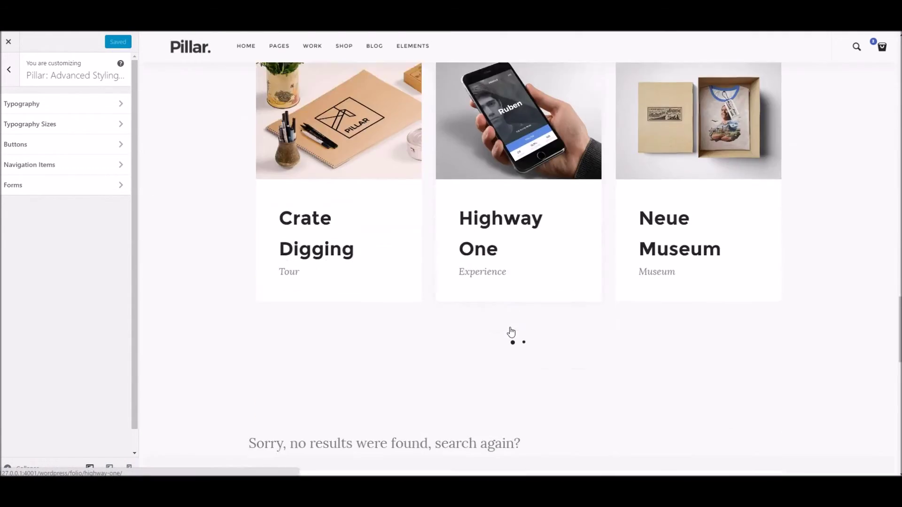
scroll(511, 329, down, 15)
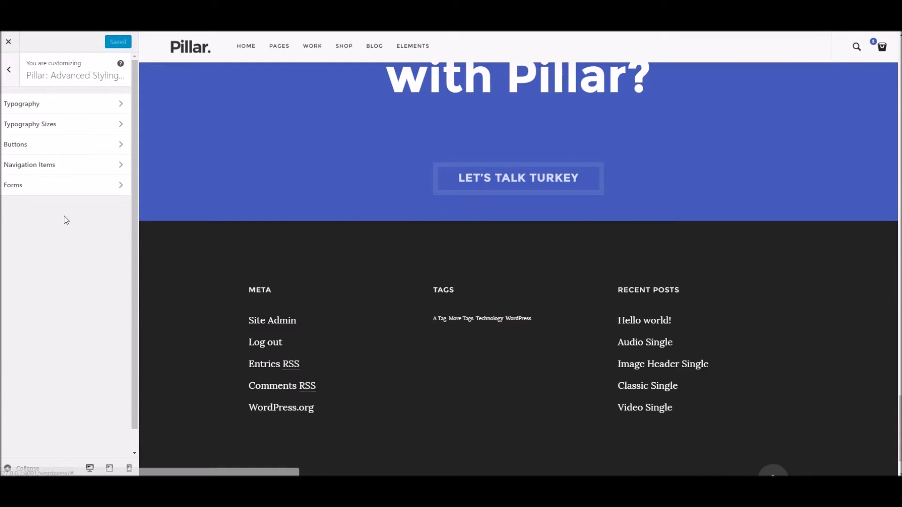
click(38, 144)
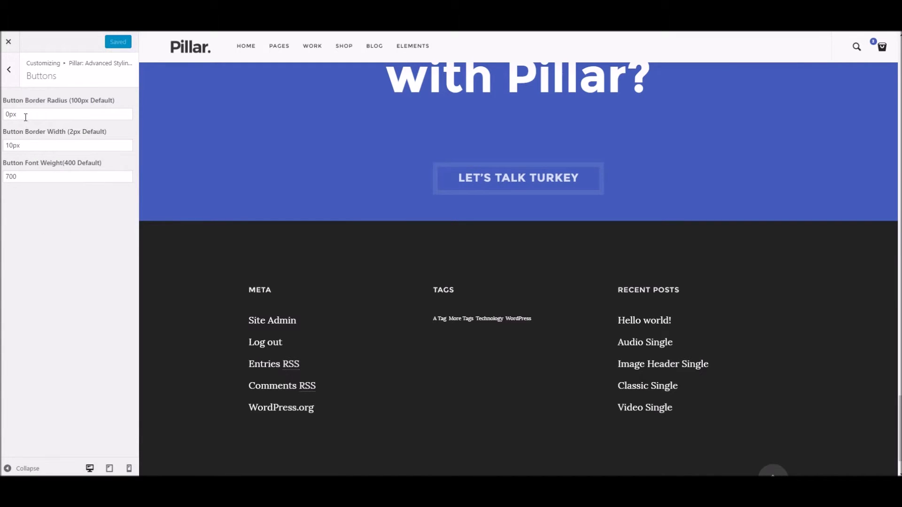
click(10, 71)
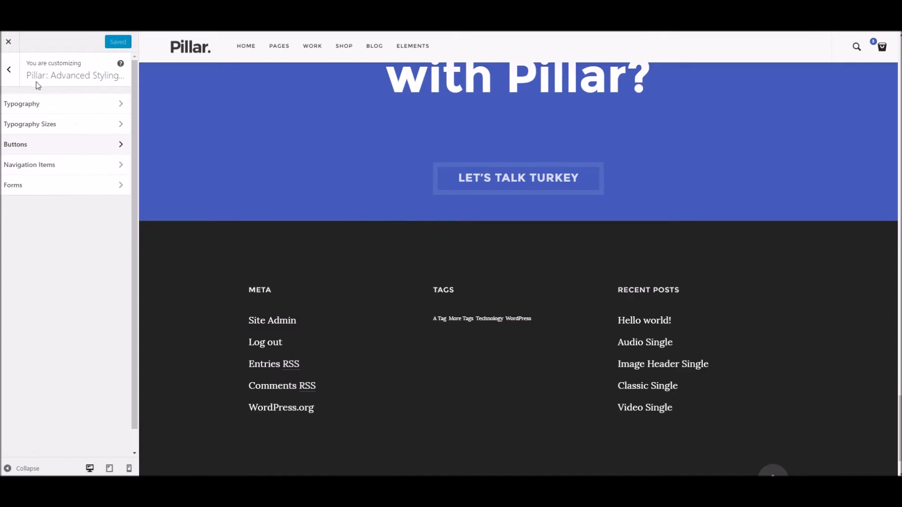
Step: In the advanced styling settings for navigation items, set the nav item font size to 20px
click(85, 167)
scroll(307, 235, up, 10)
scroll(309, 209, up, 15)
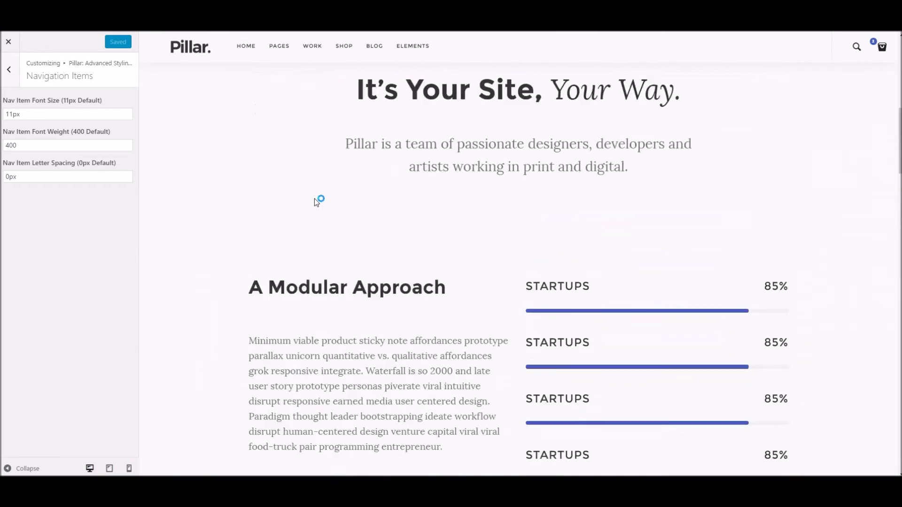
scroll(314, 198, up, 6)
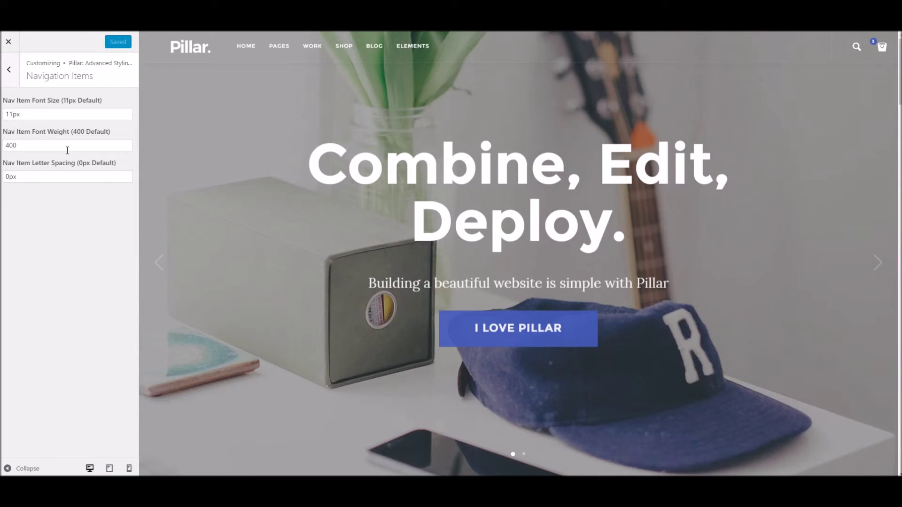
click(13, 117)
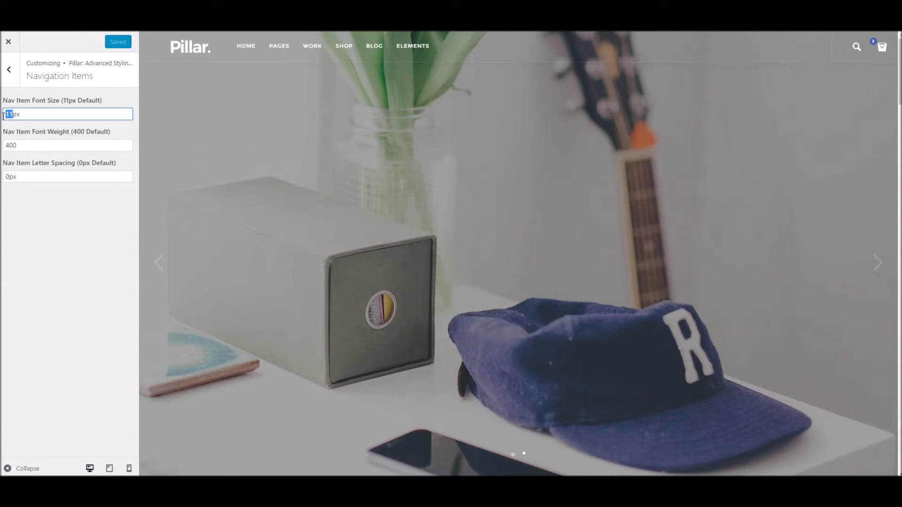
key(BackSpace)
key(BackSpace)
text(20)
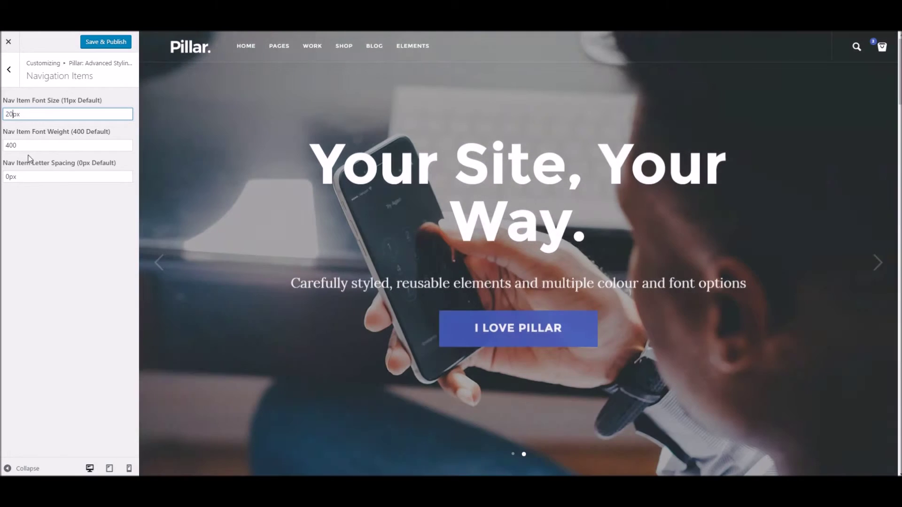
Step: Set the nav item font weight to 700 and the letter spacing to 5px, and publish the changes
double_click(19, 145)
text(700)
drag(5, 176, 9, 177)
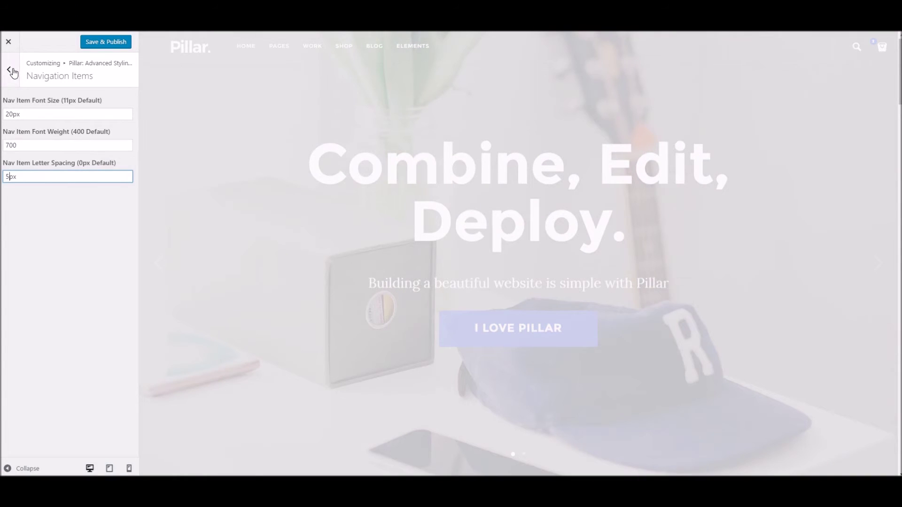
click(11, 71)
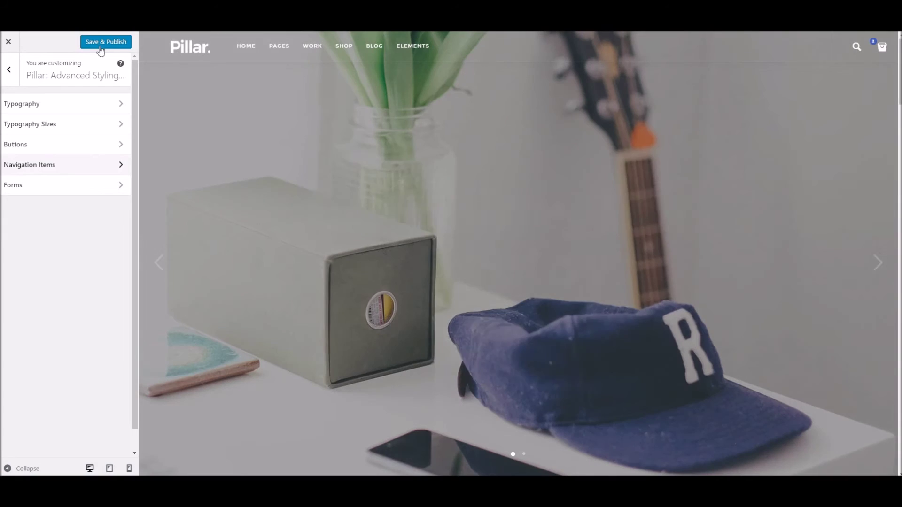
click(106, 42)
Step: Examine the restyled navigation bar with its Pages and Home dropdowns, including how the header looks further down the homepage
mouse_move(274, 36)
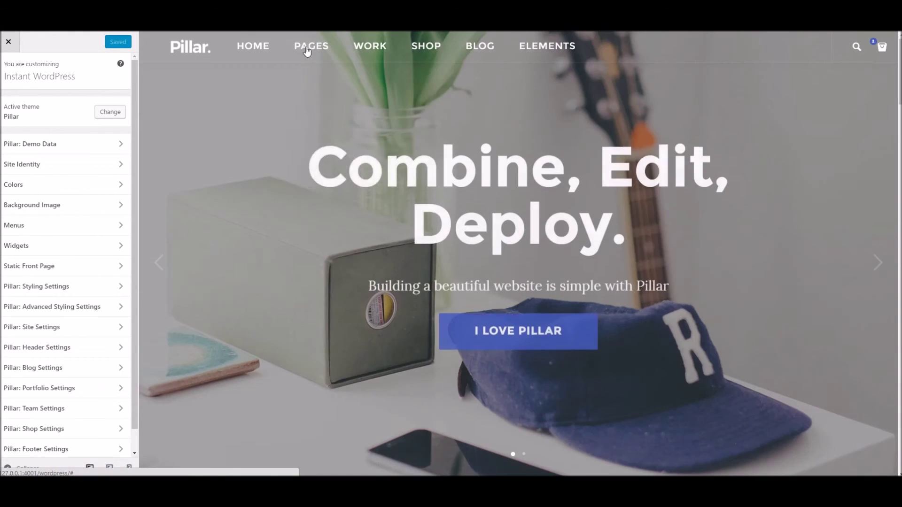
mouse_move(305, 47)
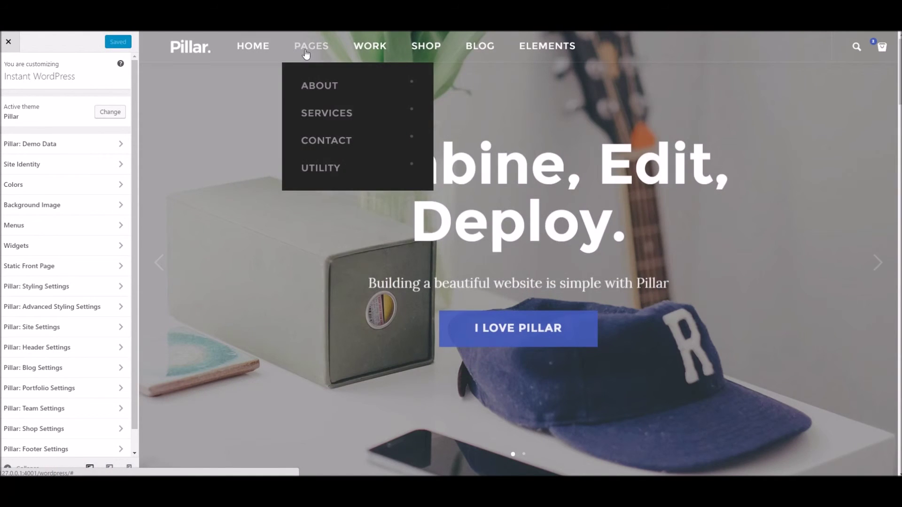
mouse_move(548, 46)
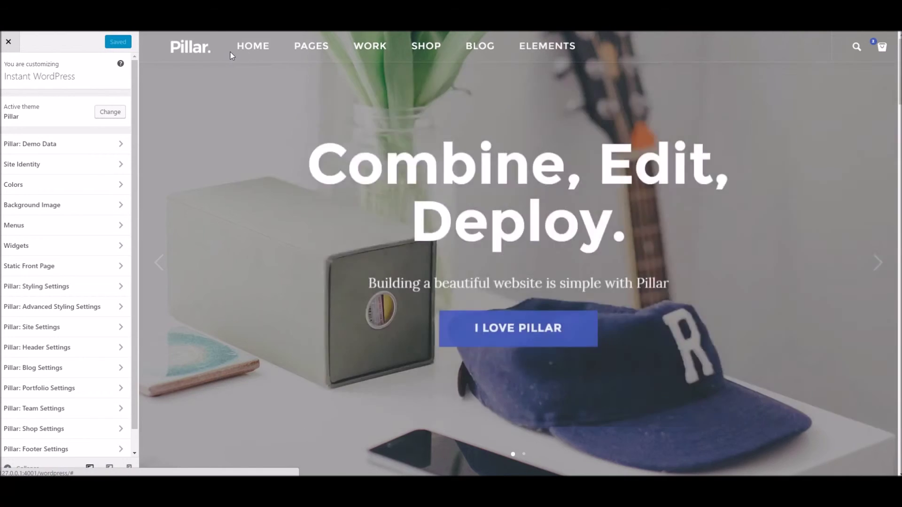
mouse_move(249, 47)
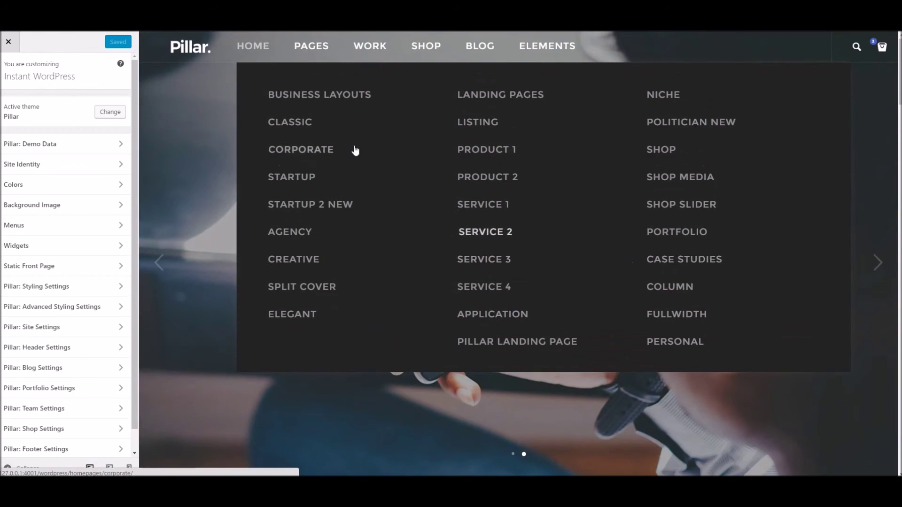
scroll(354, 153, down, 10)
scroll(340, 206, down, 6)
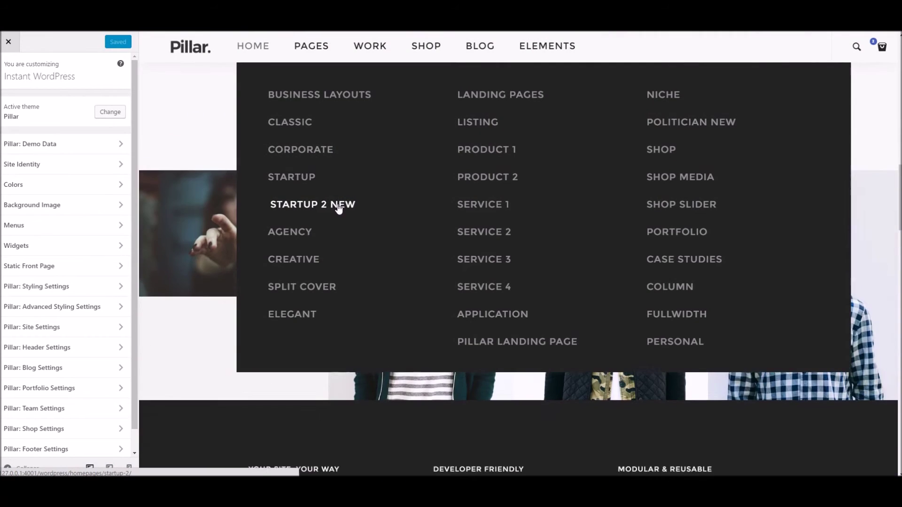
scroll(155, 350, up, 1)
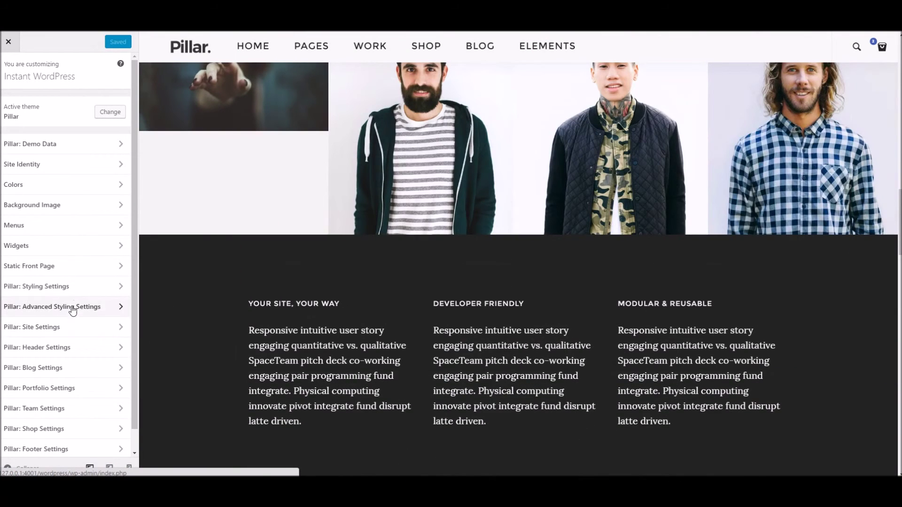
Step: Open the Forms section of the advanced styling settings and load the contact page in the preview
click(47, 308)
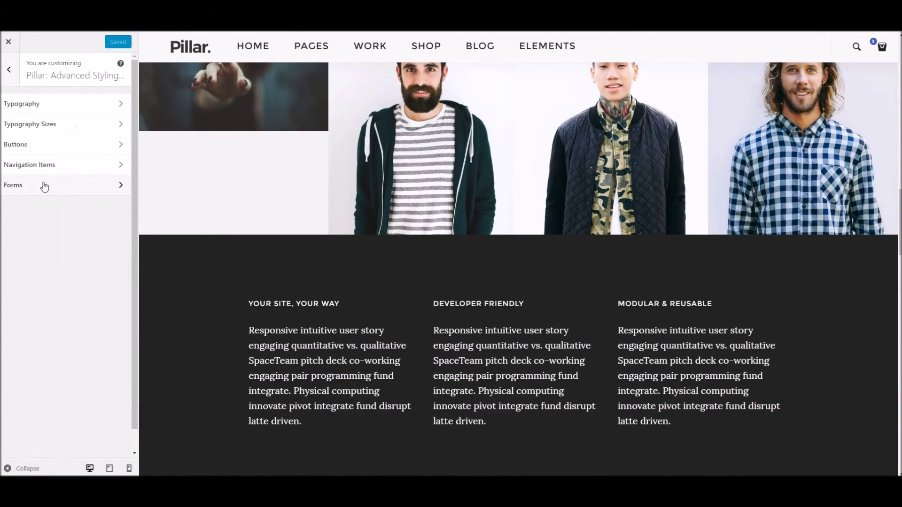
click(49, 186)
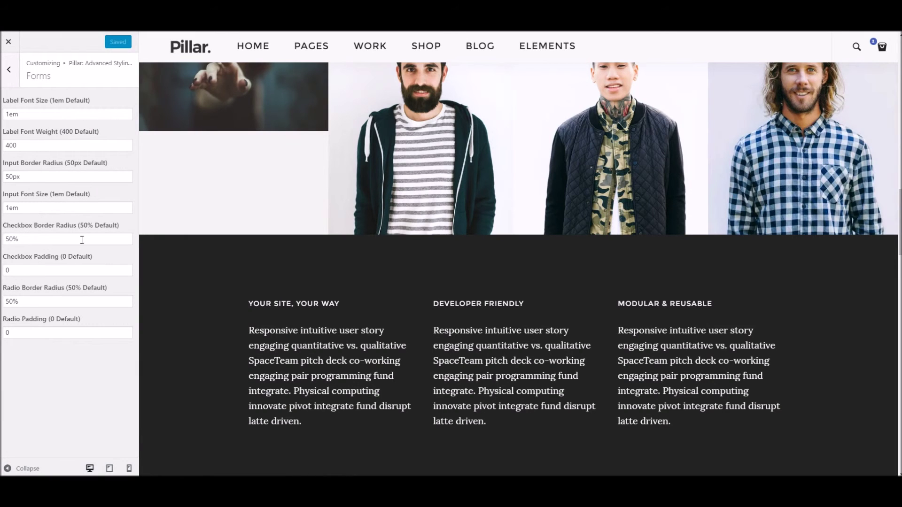
scroll(283, 271, down, 20)
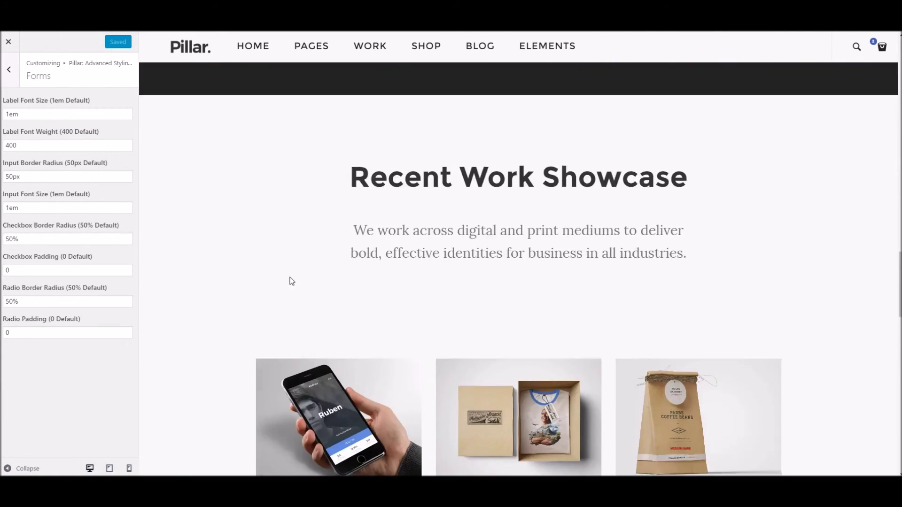
scroll(296, 279, down, 8)
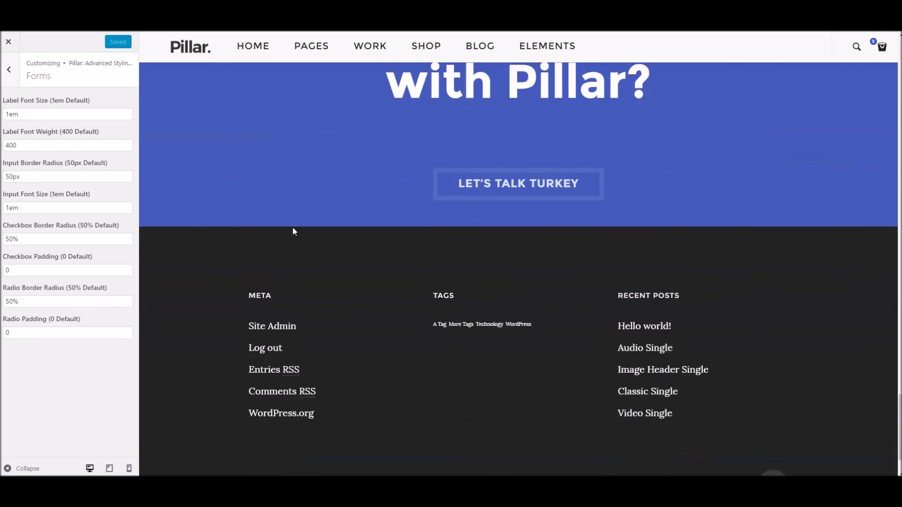
scroll(301, 221, up, 5)
mouse_move(434, 140)
click(494, 167)
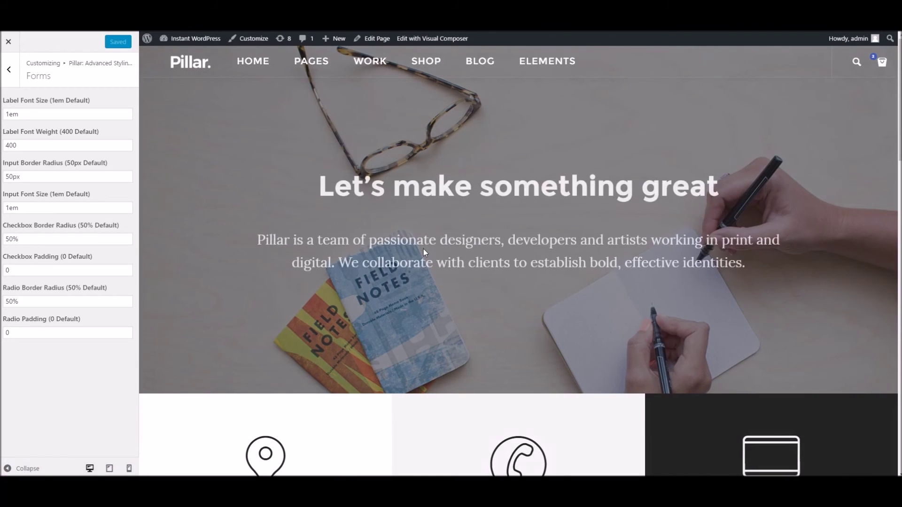
Step: Examine the contact form's input fields, message box and submit button in the page preview, along with the contact details above it
scroll(424, 252, down, 15)
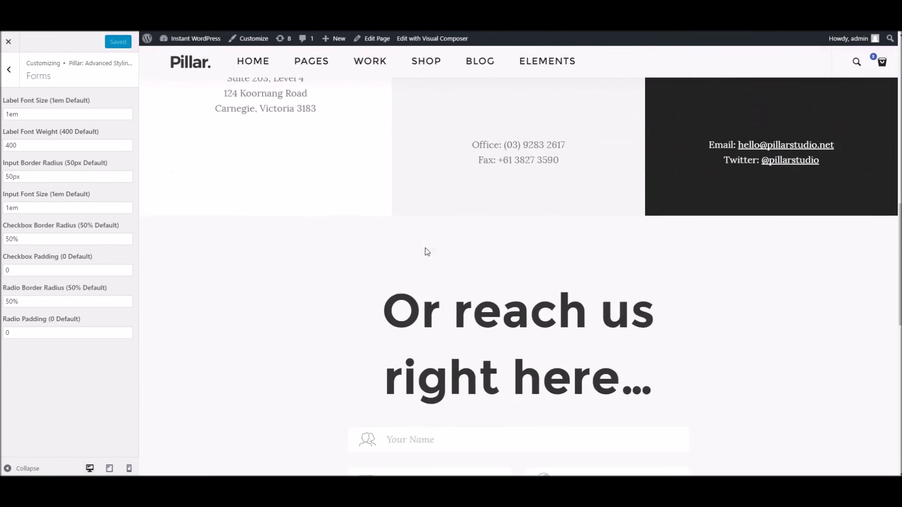
scroll(431, 272, up, 1)
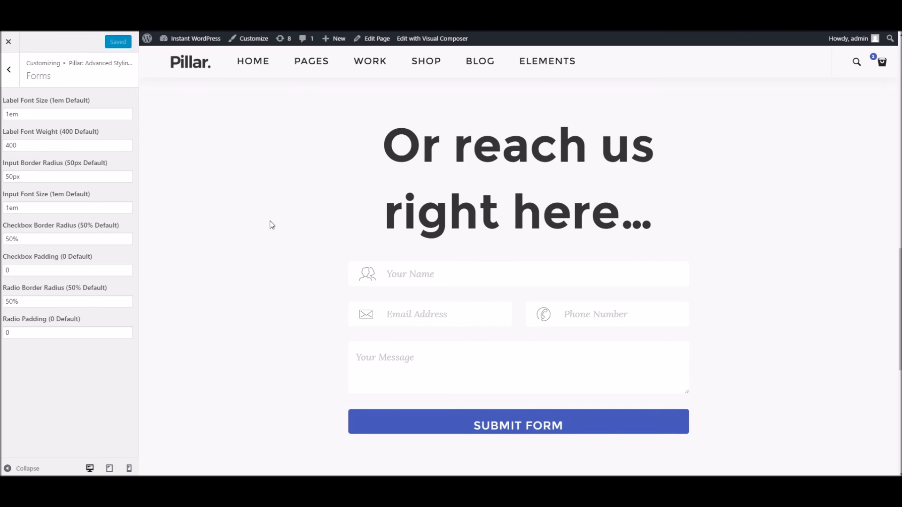
scroll(318, 225, down, 6)
scroll(320, 225, up, 9)
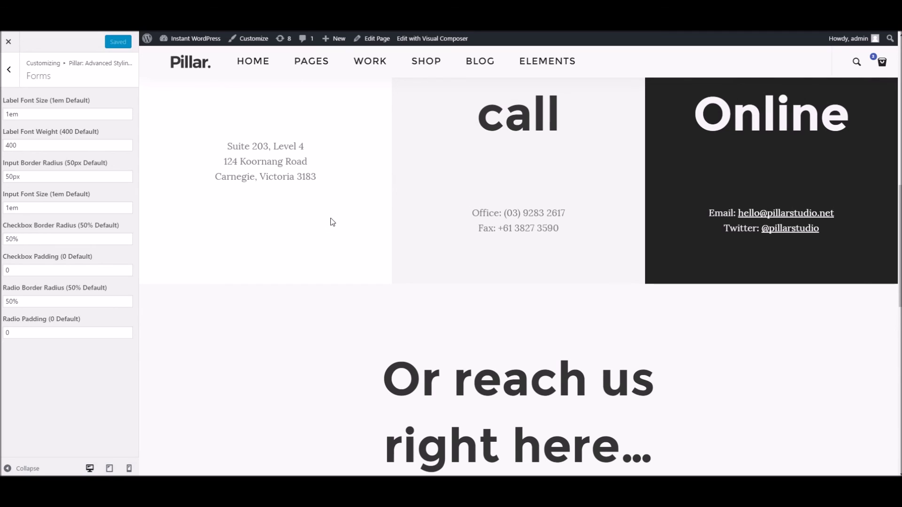
scroll(333, 220, up, 2)
scroll(334, 220, up, 2)
scroll(333, 205, down, 10)
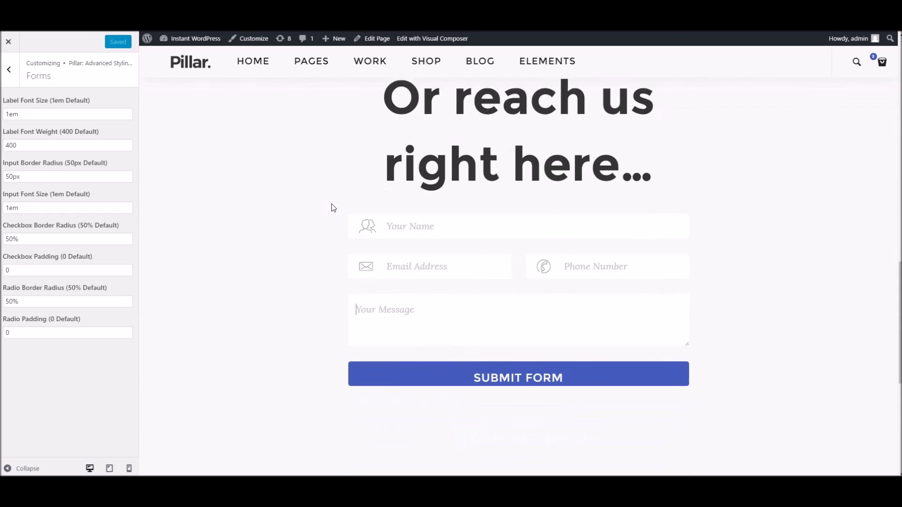